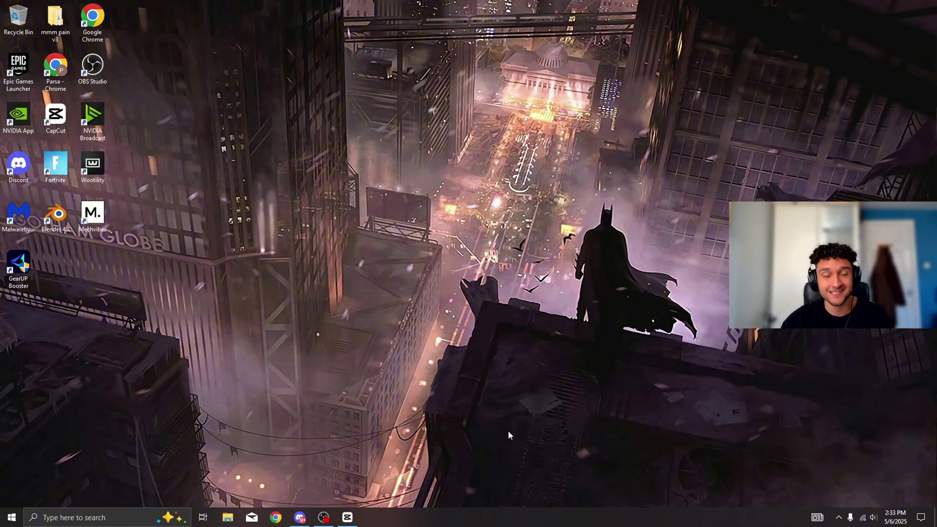
- Open Task Manager from the taskbar and view the CPU performance graphs
right_click(572, 519)
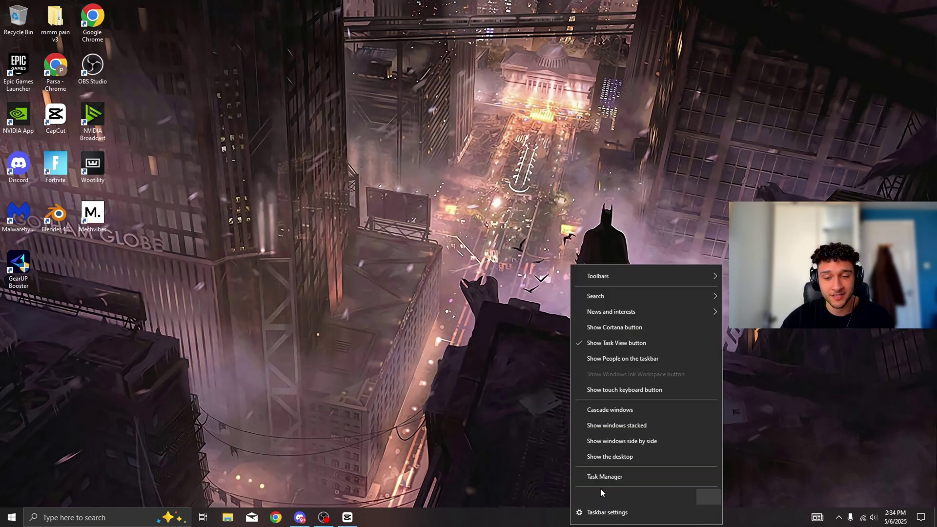
click(587, 479)
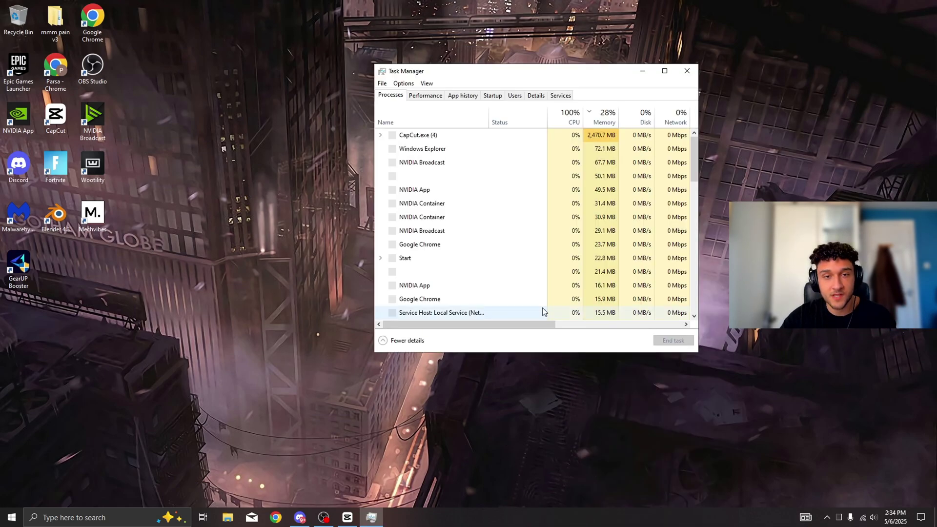
click(423, 96)
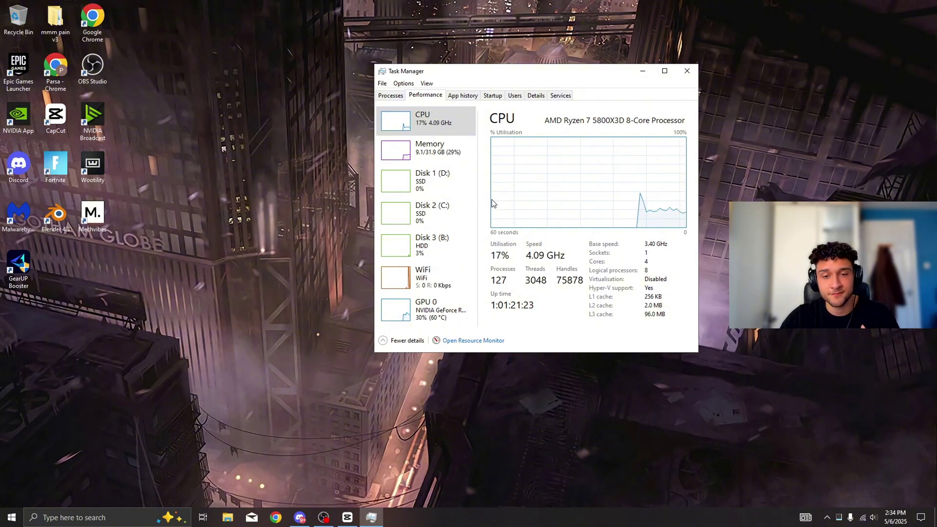
- Scroll through Task Manager's Services list, then minimize Task Manager
click(561, 96)
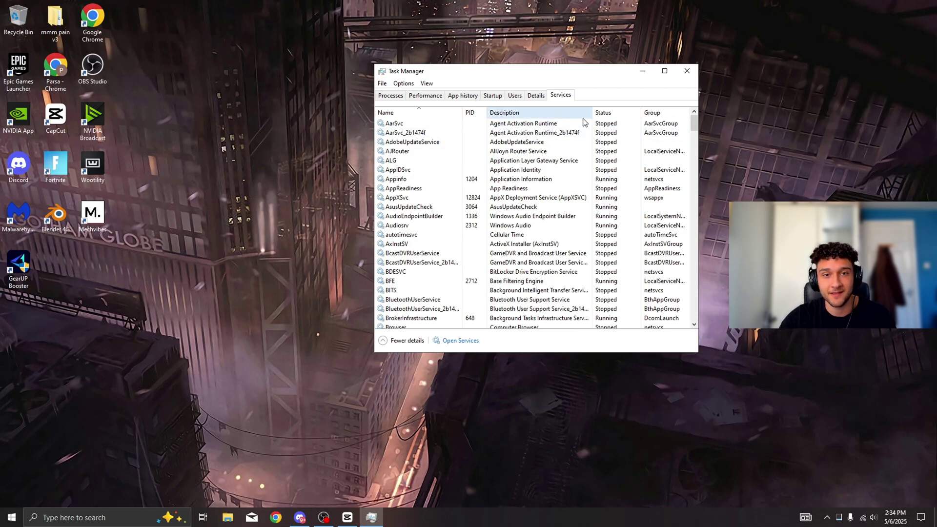
click(694, 325)
scroll(695, 326, down, 11)
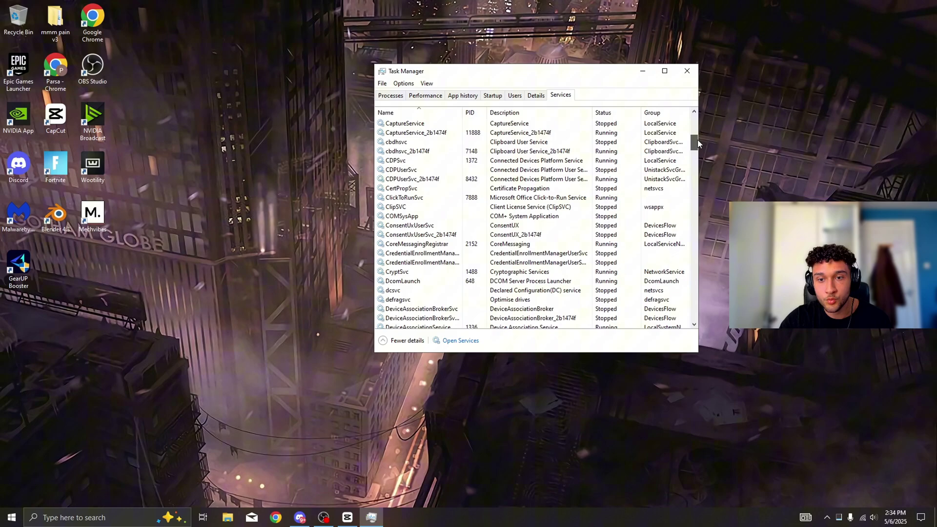
drag(699, 146, 704, 229)
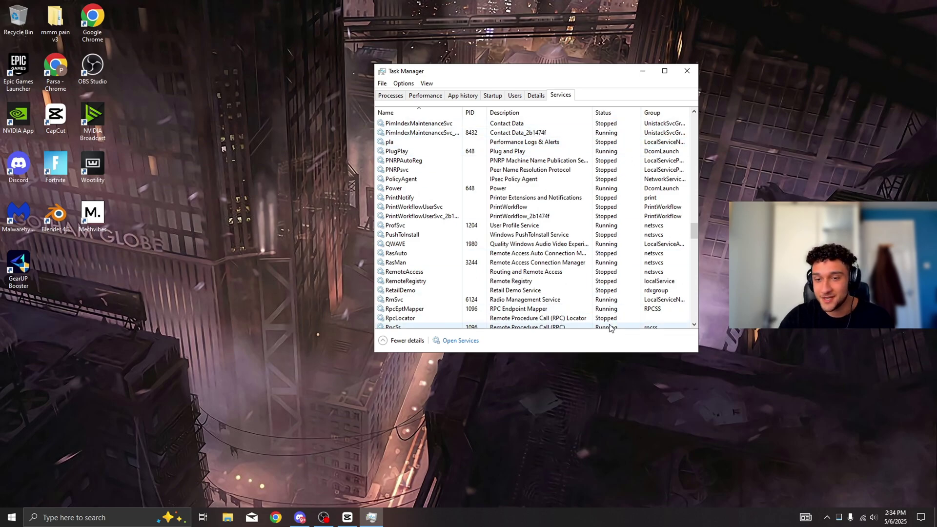
scroll(689, 247, down, 9)
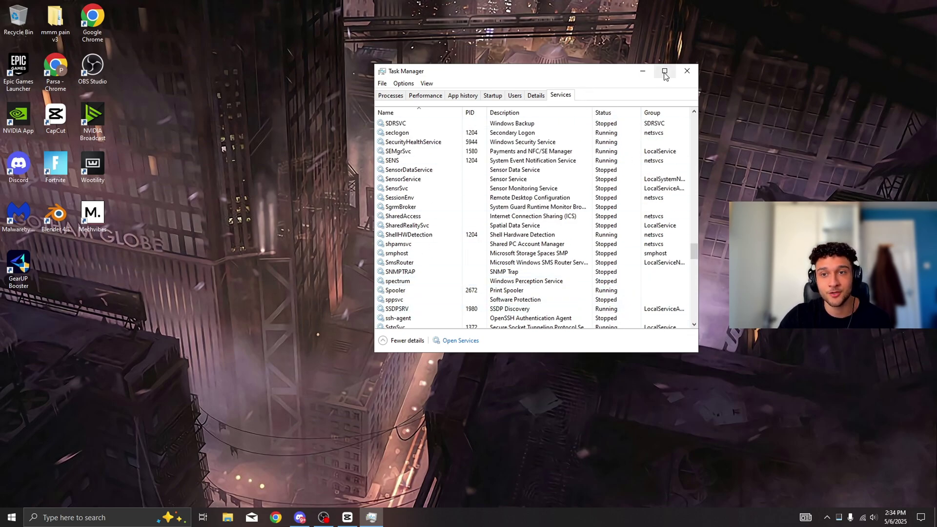
click(641, 72)
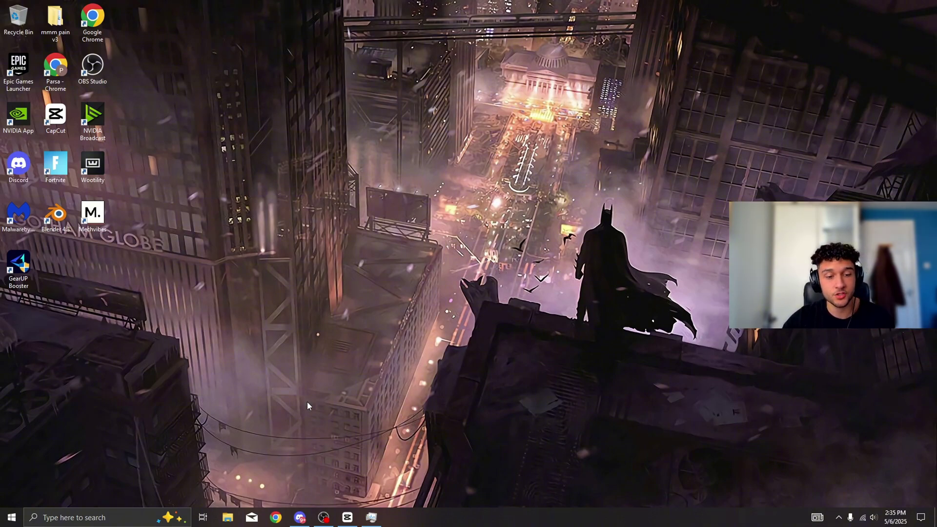
- Bring up Discord and scroll through the announcements channel
click(299, 518)
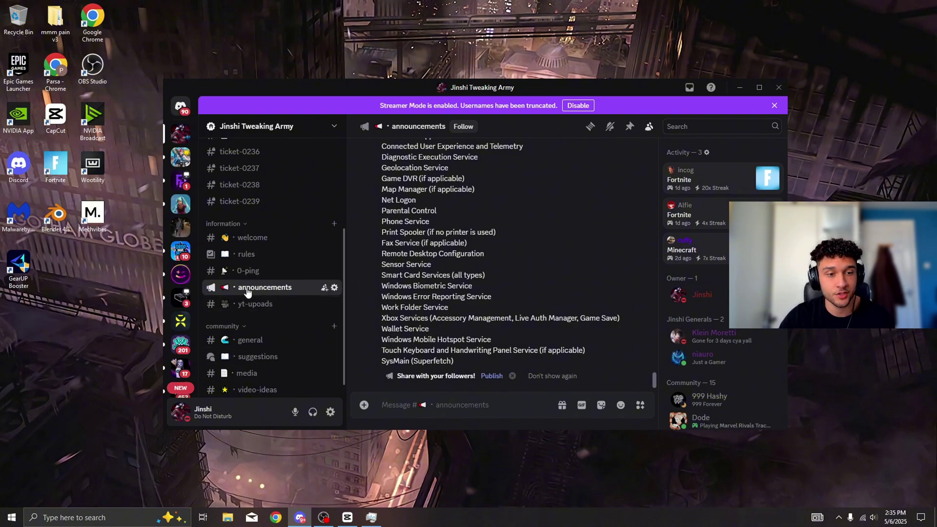
scroll(490, 287, up, 3)
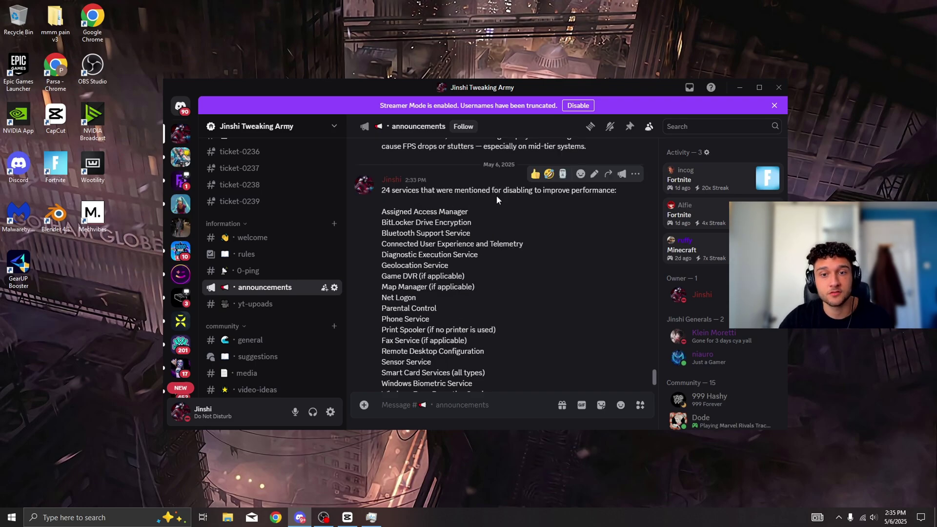
scroll(485, 229, down, 3)
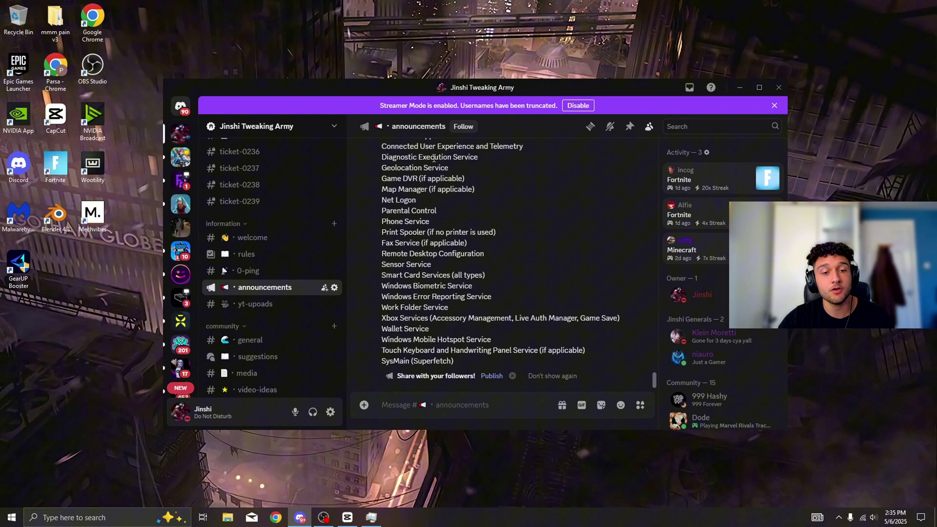
scroll(406, 249, up, 2)
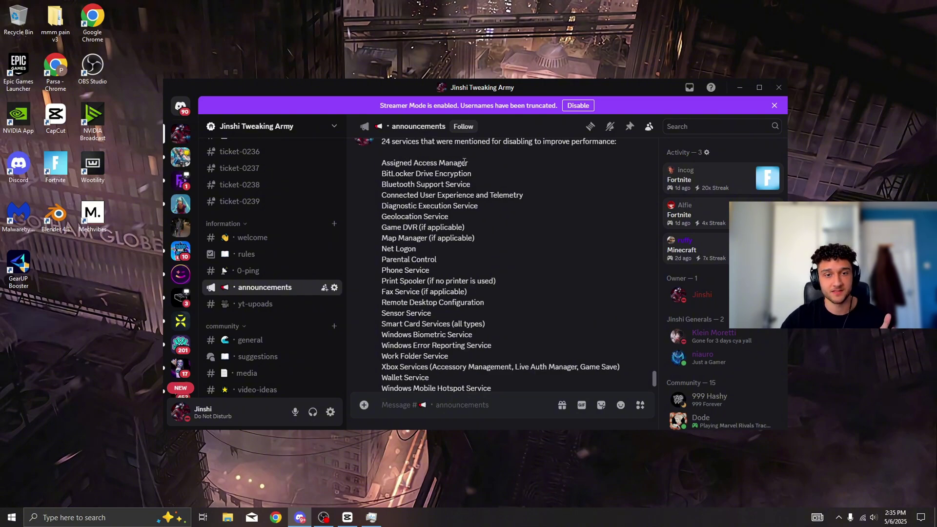
- Minimize Discord and reopen Task Manager on its services list
click(741, 89)
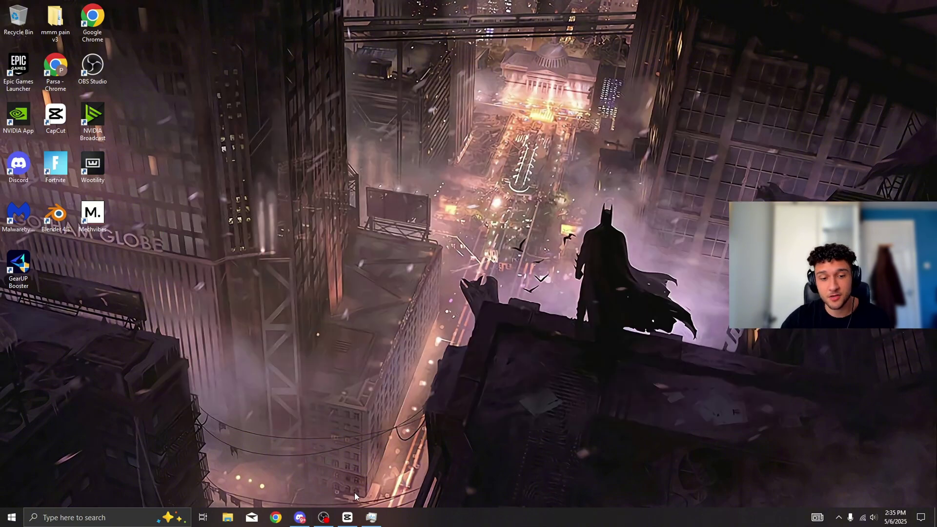
right_click(422, 511)
click(448, 475)
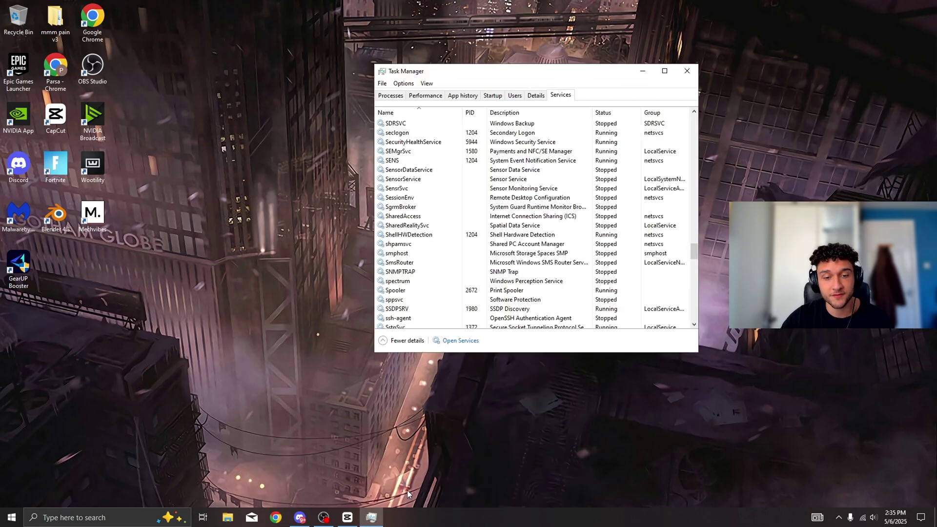
drag(694, 252, 703, 118)
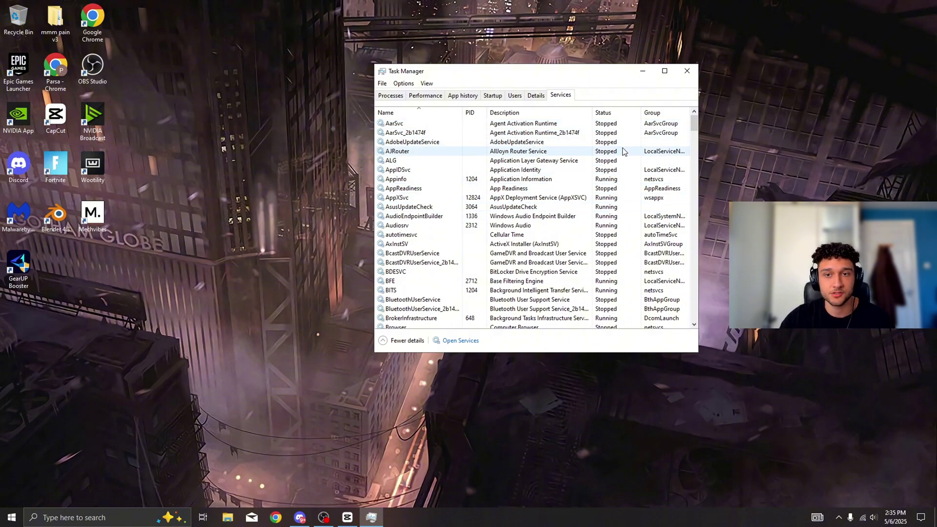
- Return to the 24-services Discord message and highlight the Fax Service and Print Spooler entries
click(300, 517)
scroll(397, 161, down, 1)
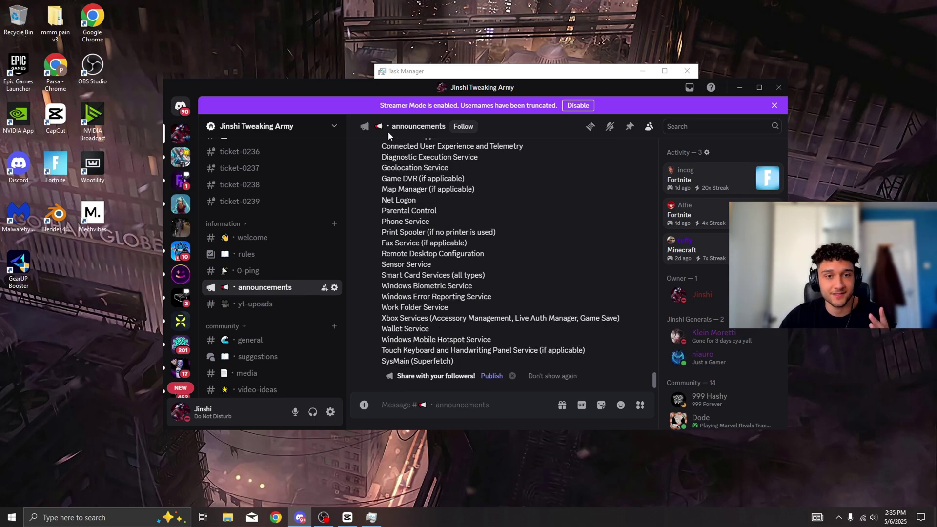
scroll(386, 195, up, 1)
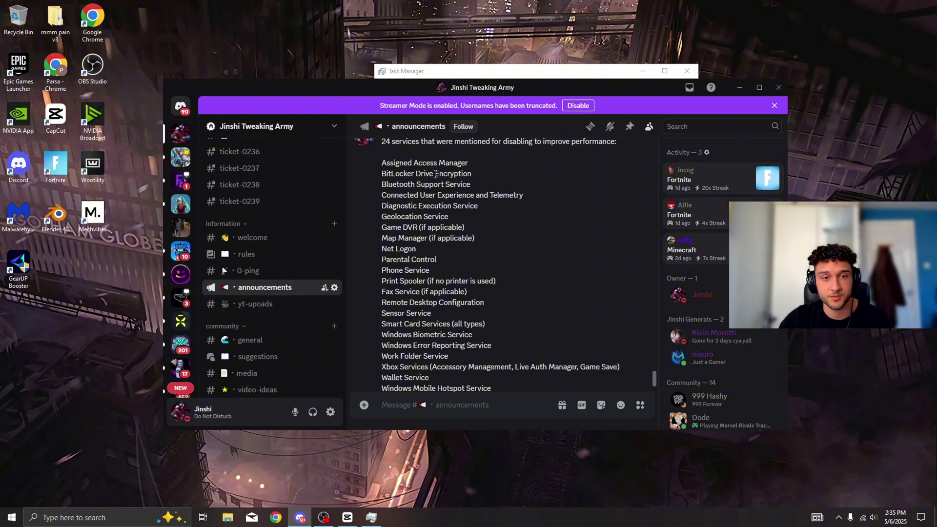
scroll(416, 244, down, 1)
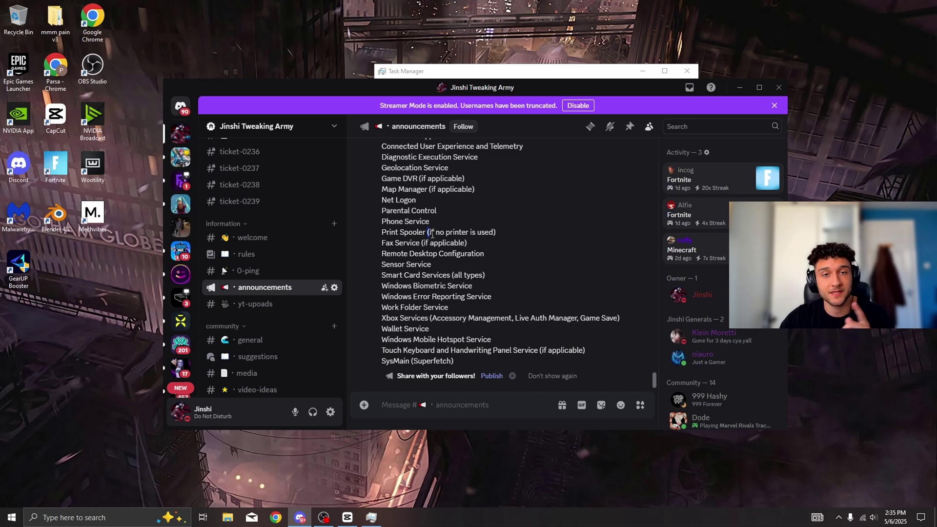
drag(381, 244, 447, 247)
drag(386, 232, 439, 233)
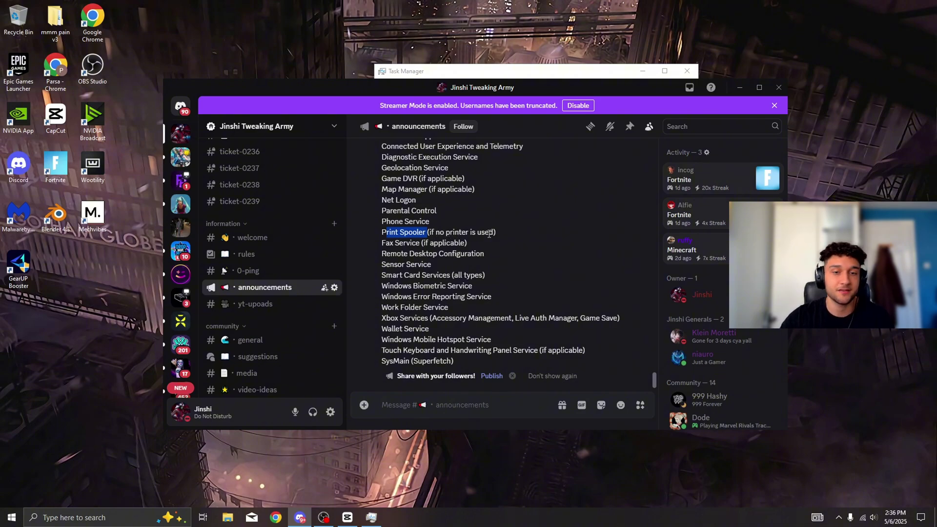
- Switch between Task Manager and the Notepad services table, scrolling the services list
click(741, 87)
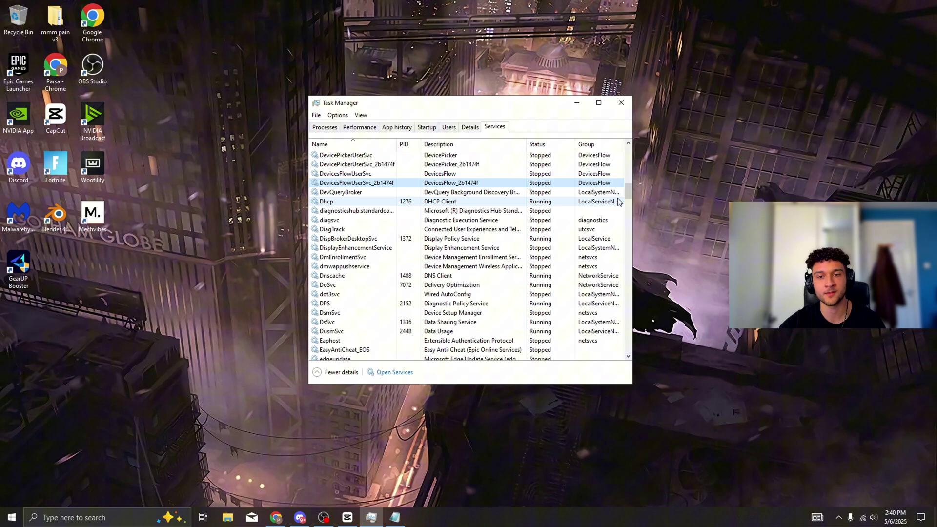
drag(629, 193, 651, 226)
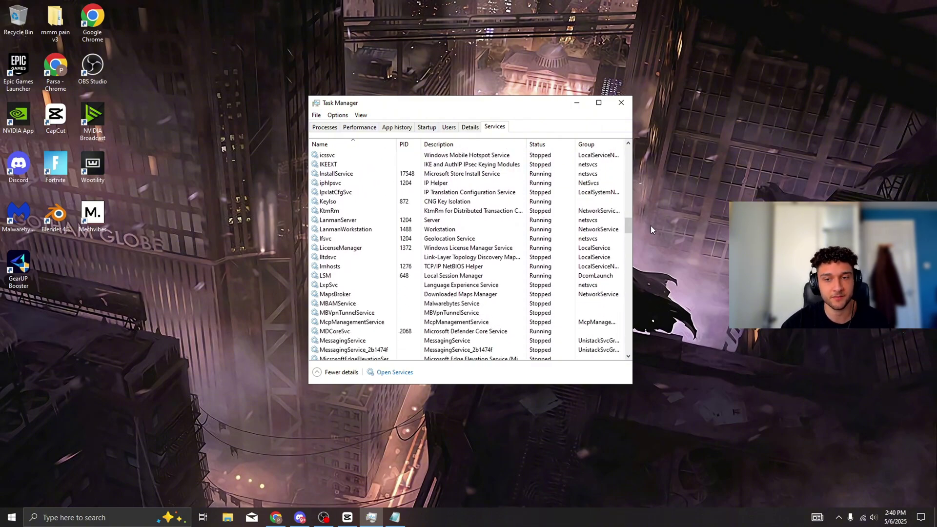
click(572, 104)
click(394, 518)
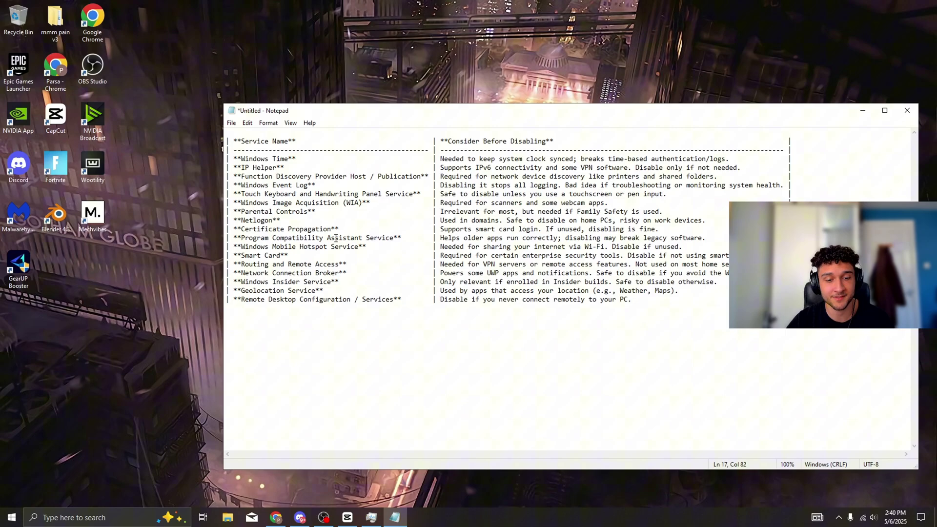
click(372, 517)
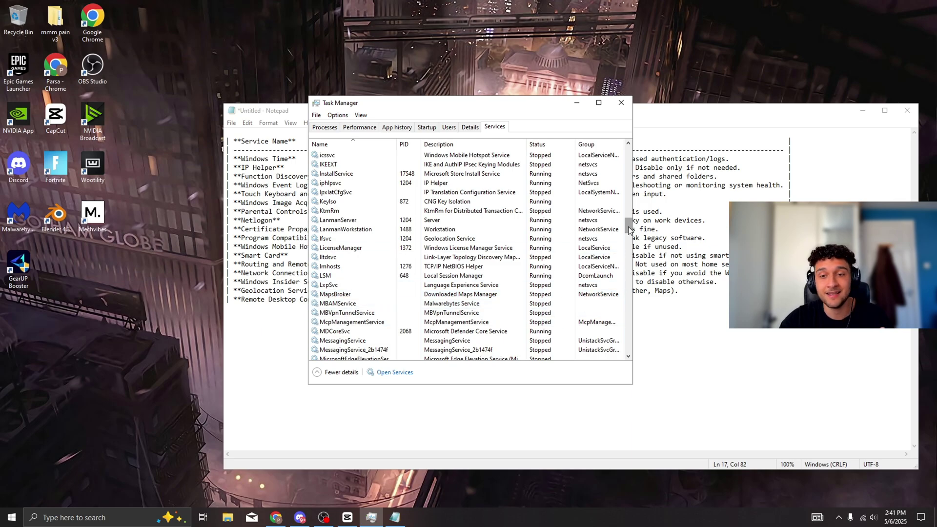
scroll(615, 220, down, 8)
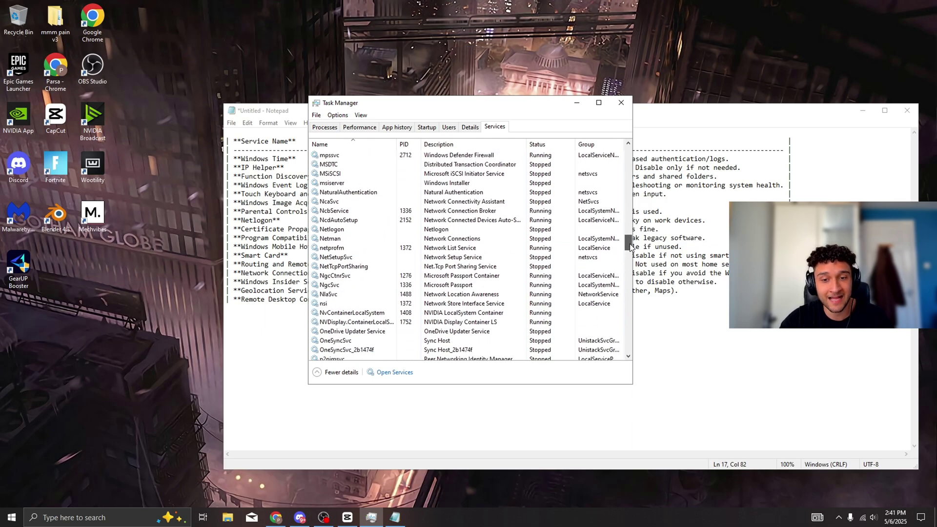
- Read the Notepad table of 17 services, highlighting from Windows Time down, then minimize Notepad
click(577, 103)
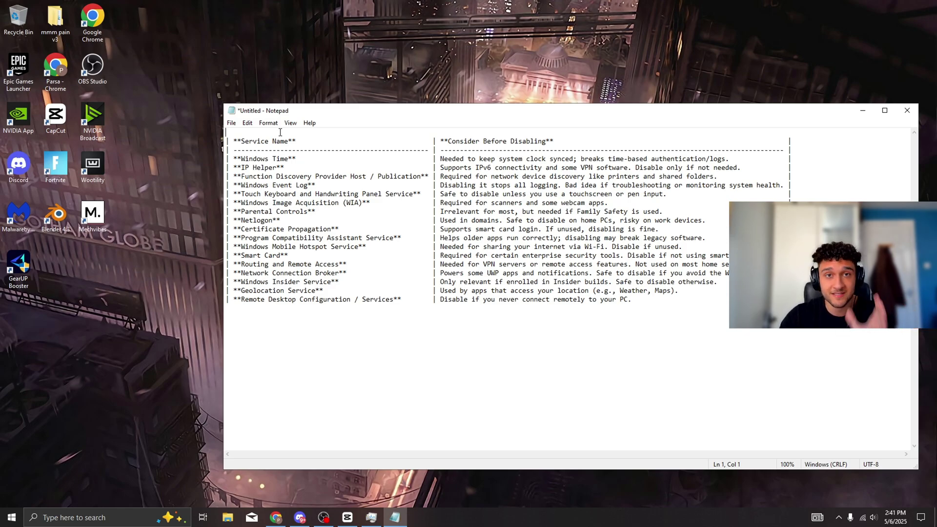
drag(404, 315, 241, 159)
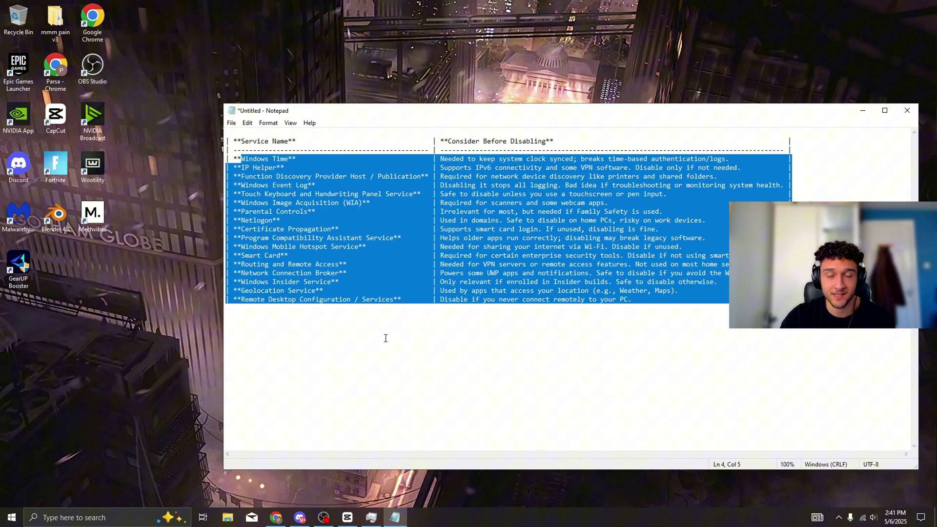
click(386, 339)
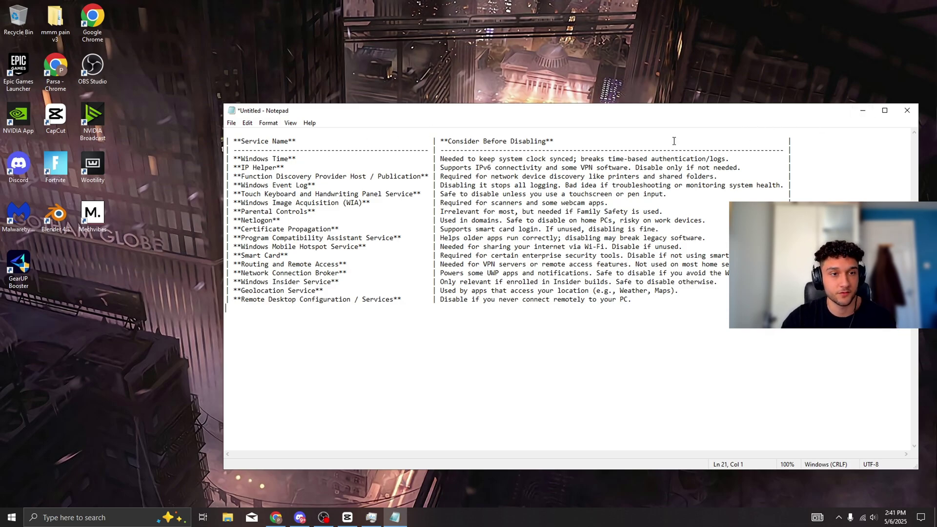
click(862, 110)
- Bring Task Manager's services list back and maximize it
click(371, 518)
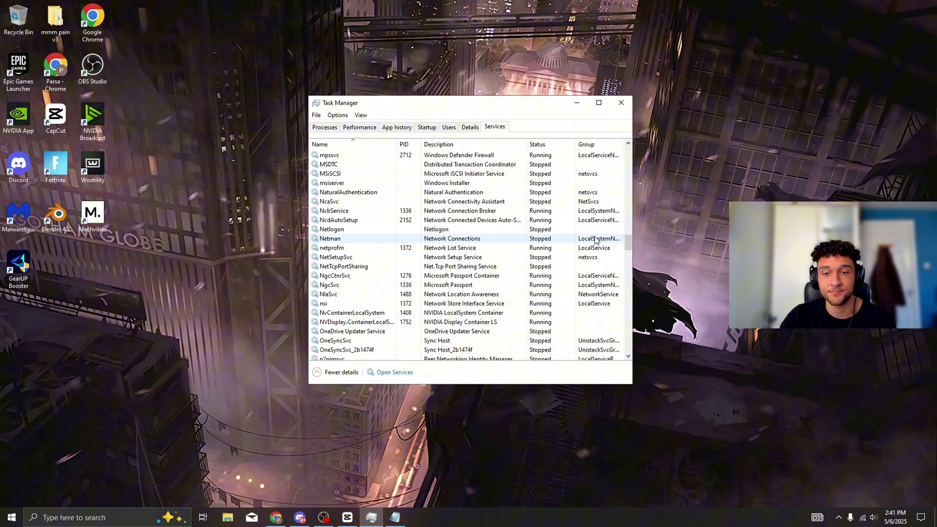
scroll(596, 240, up, 10)
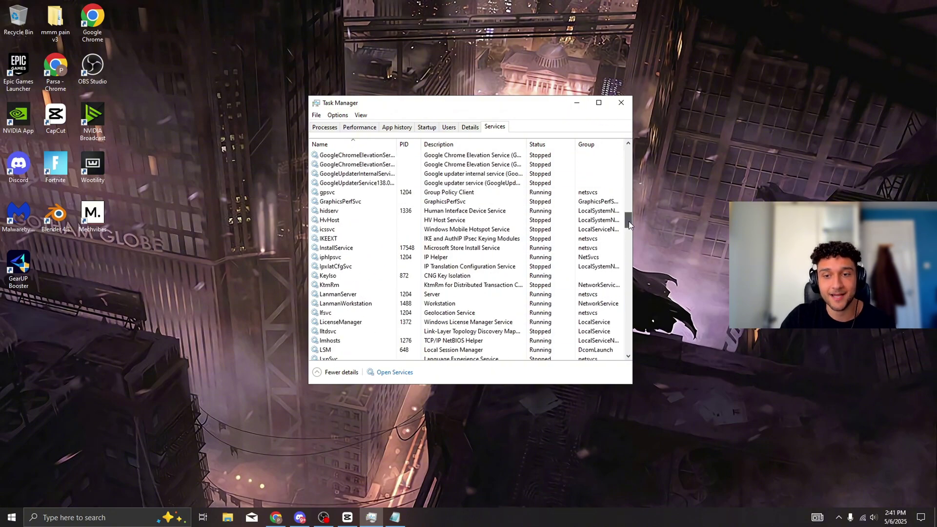
drag(629, 225, 629, 149)
click(599, 102)
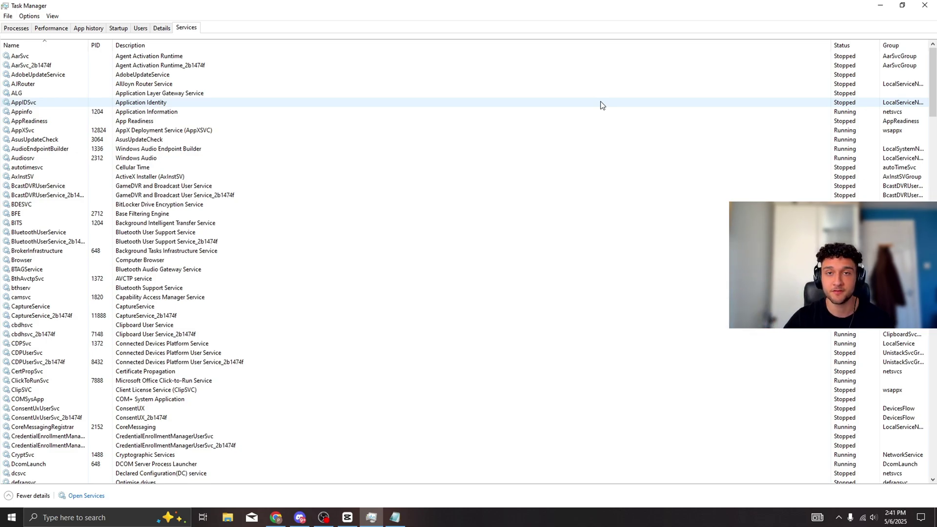
- Open the Services console and the ActiveX Installer (AxInstSV) properties, moving the dialog aside
click(94, 497)
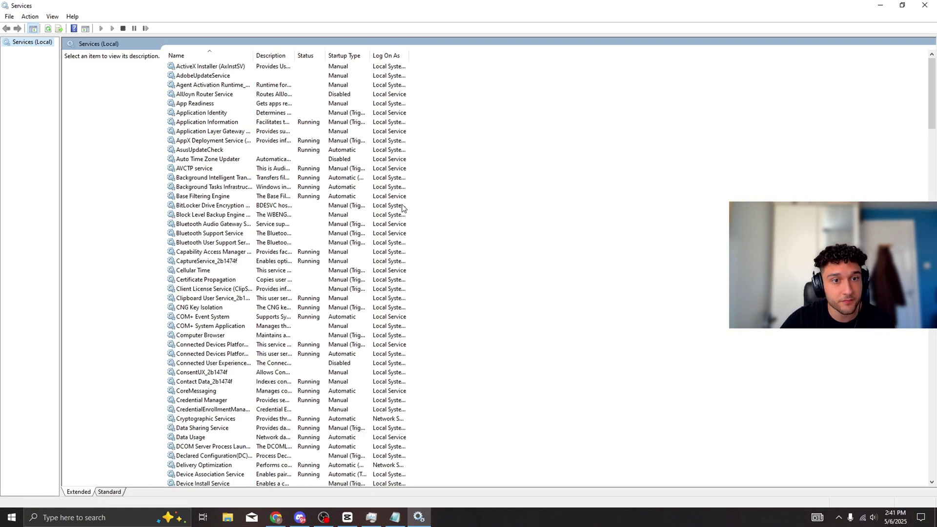
right_click(364, 67)
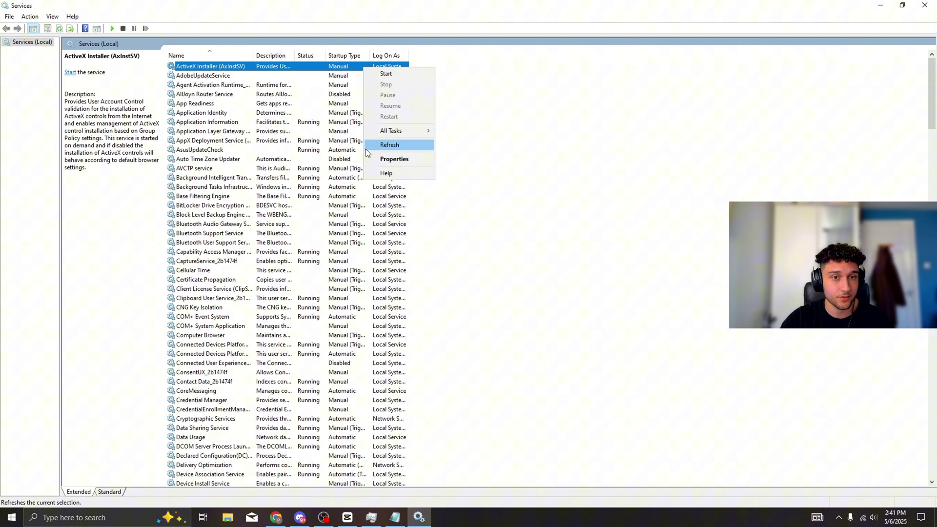
click(395, 159)
drag(438, 147, 493, 130)
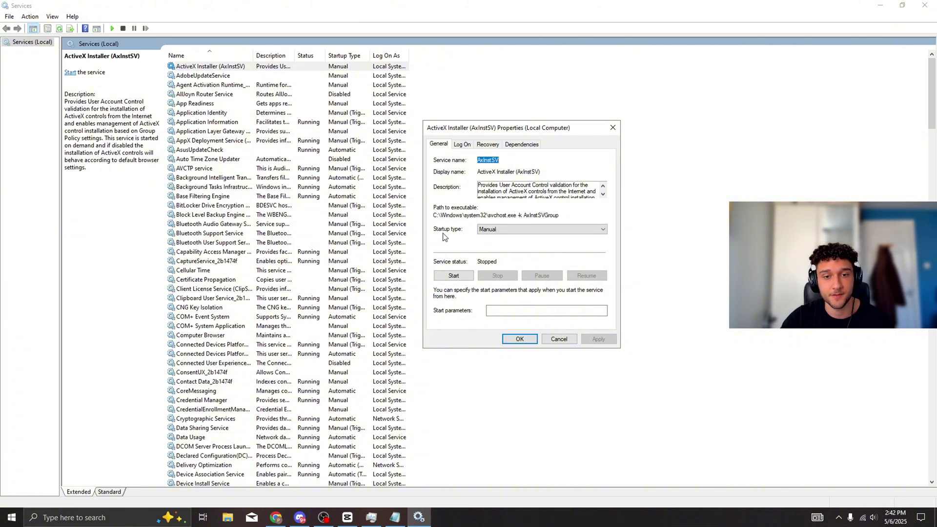
- Review the ActiveX Installer startup type choices, keep it on Manual, and close the dialog
click(479, 229)
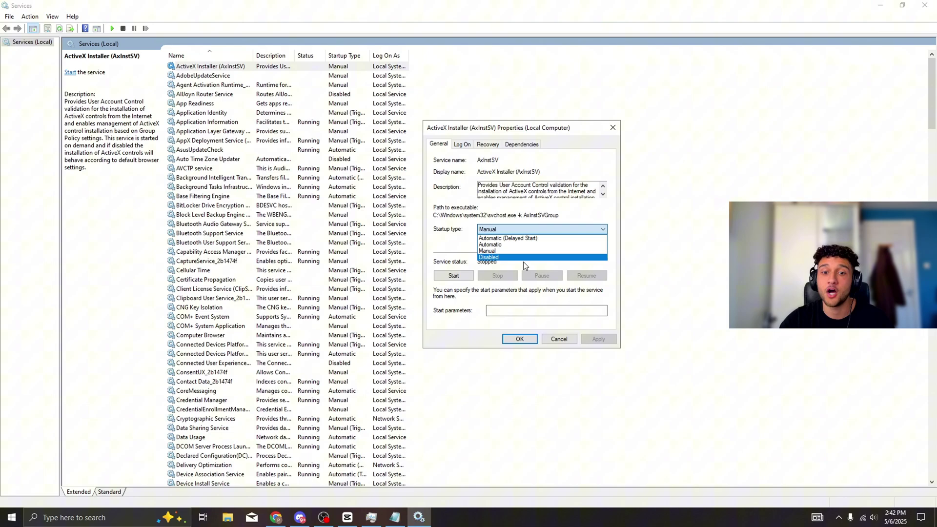
click(512, 252)
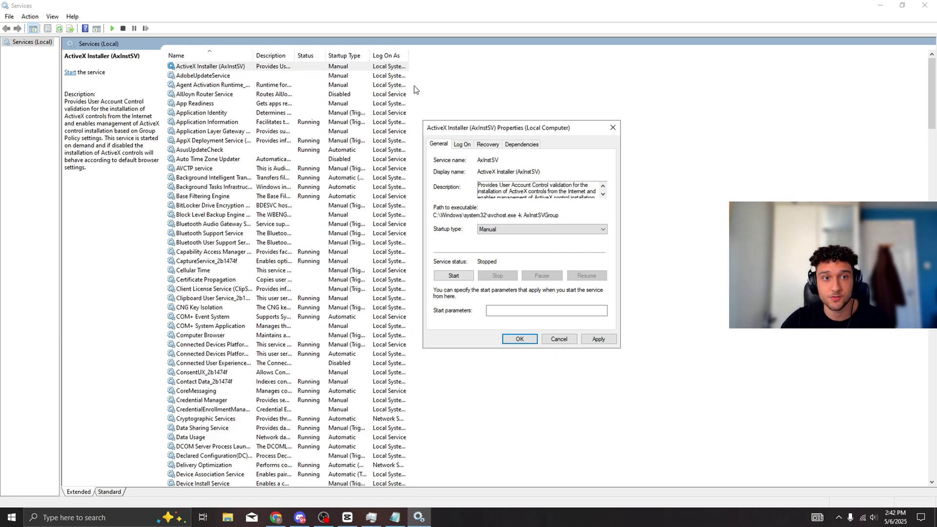
click(506, 229)
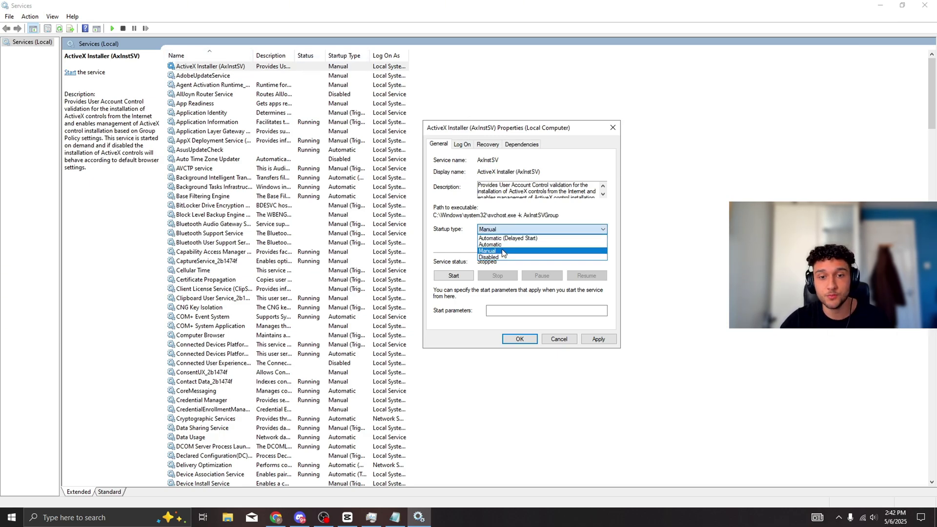
click(501, 252)
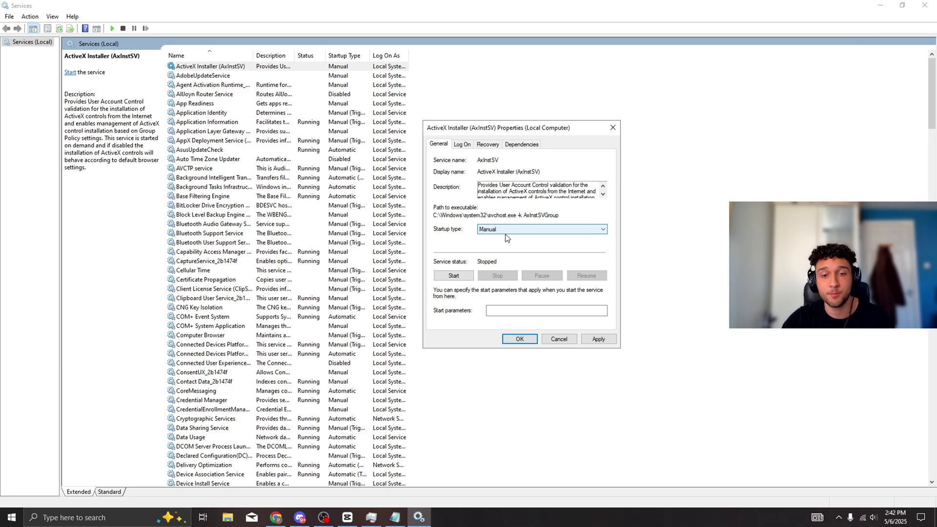
click(507, 229)
click(542, 216)
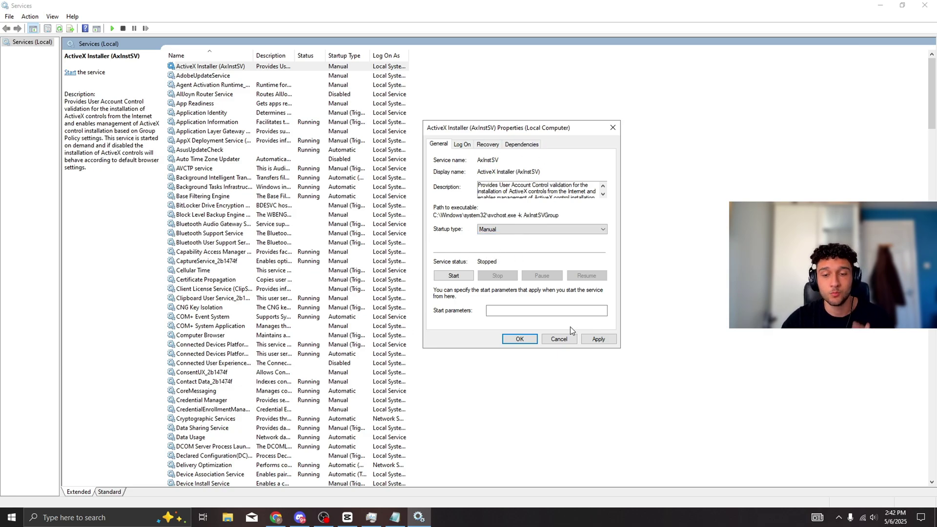
click(520, 339)
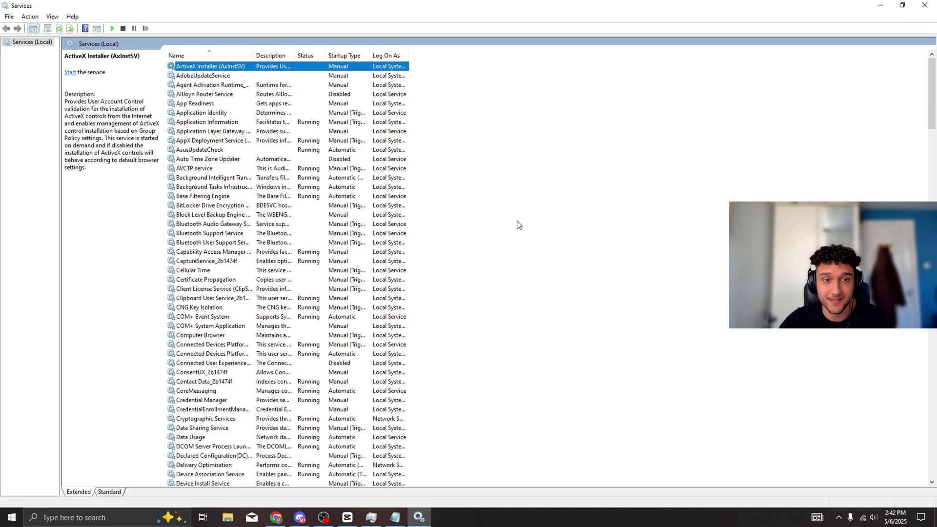
click(933, 103)
drag(932, 104, 935, 124)
click(932, 483)
click(932, 482)
click(933, 482)
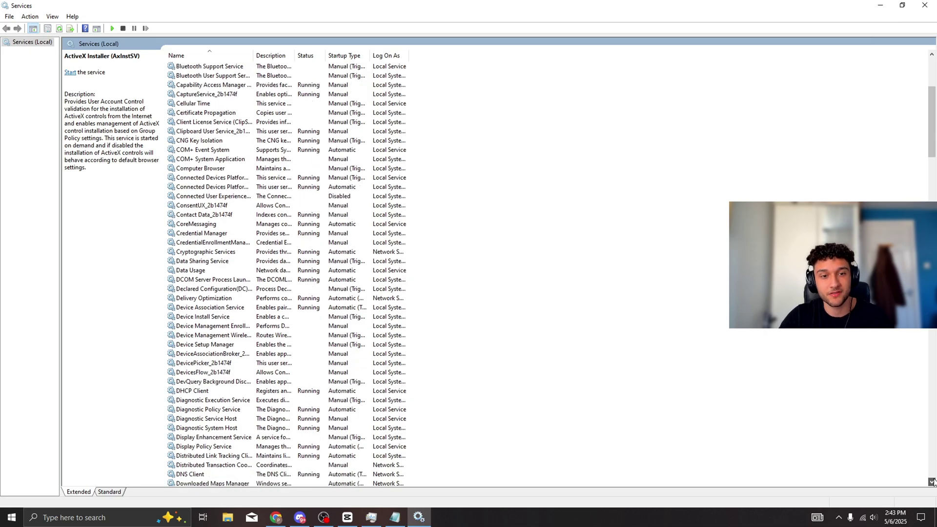
click(932, 481)
click(933, 481)
click(932, 482)
click(932, 482)
click(933, 482)
click(932, 482)
click(933, 482)
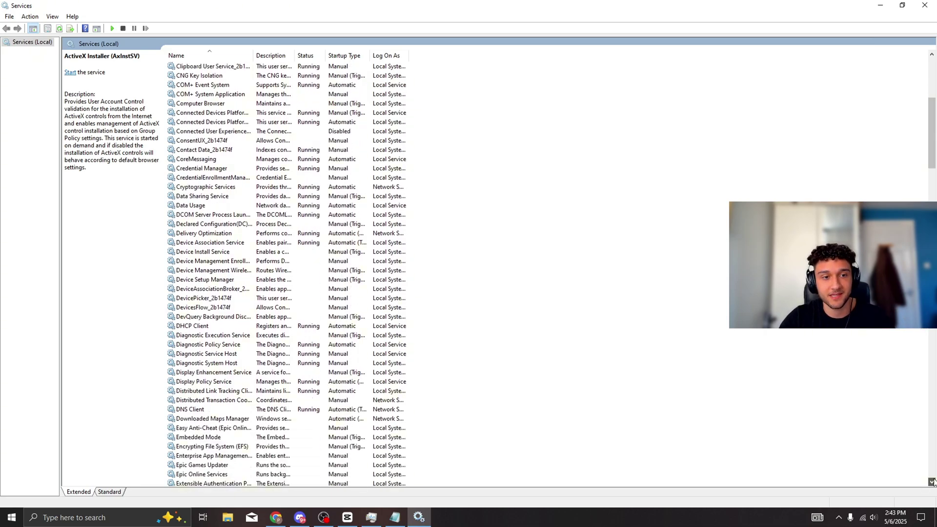
click(932, 482)
click(932, 482)
click(933, 483)
click(932, 482)
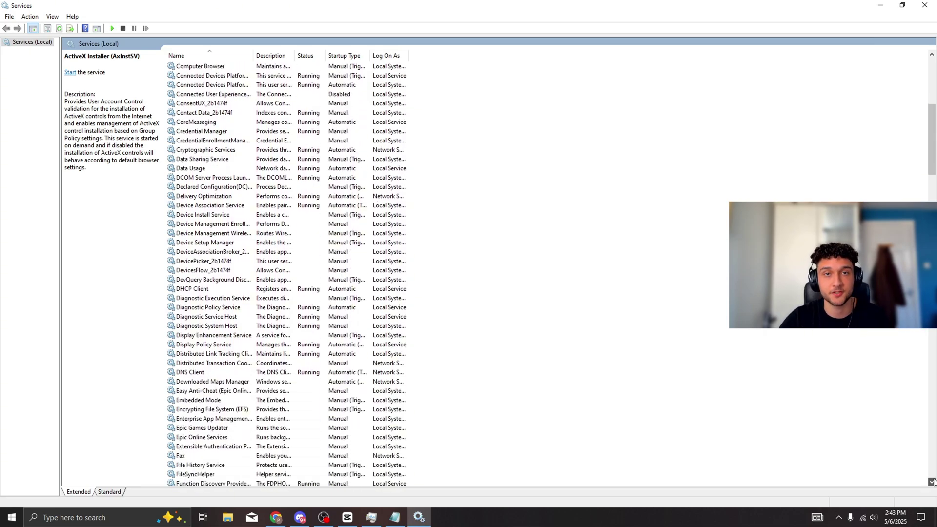
click(933, 482)
click(932, 482)
click(932, 482)
click(933, 482)
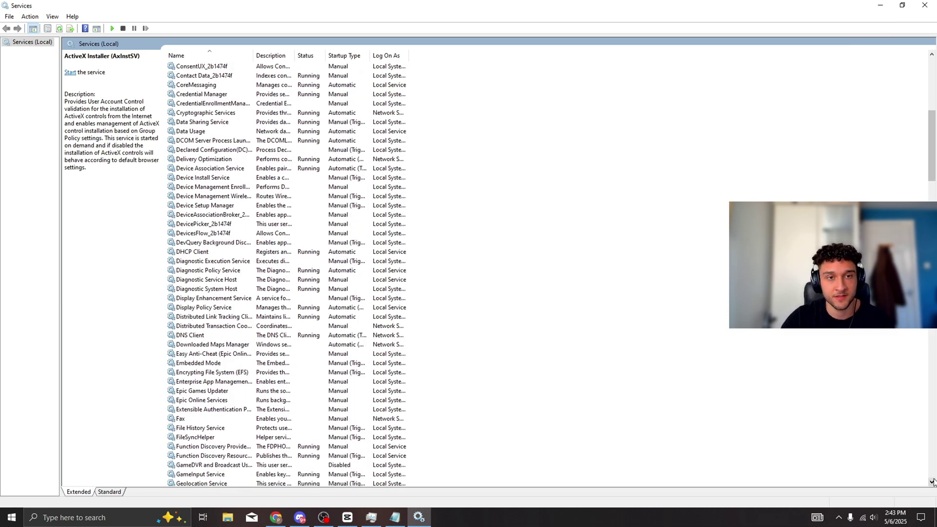
click(932, 482)
click(932, 481)
click(933, 482)
click(932, 482)
click(932, 482)
click(933, 482)
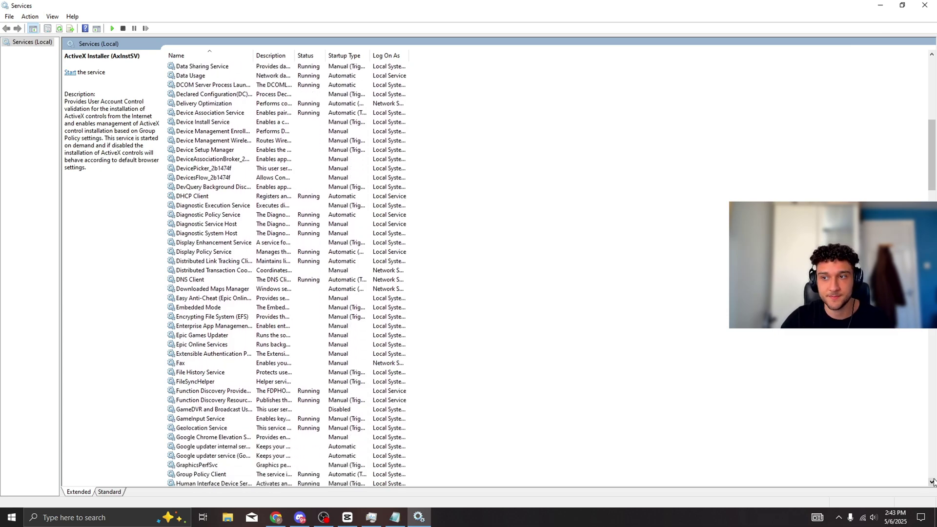
click(933, 482)
click(932, 482)
click(933, 481)
click(933, 482)
click(932, 482)
click(932, 482)
click(933, 482)
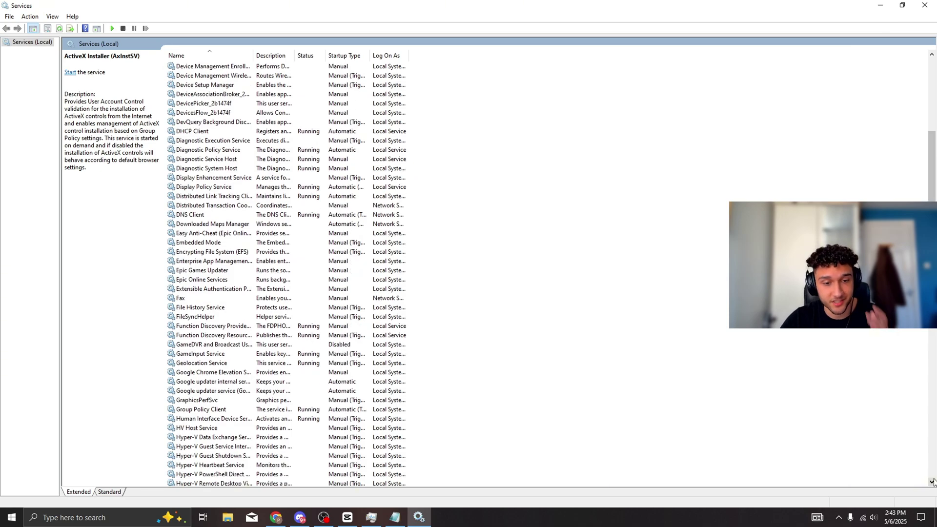
click(933, 482)
click(932, 482)
click(932, 482)
click(932, 482)
click(932, 482)
click(932, 482)
click(932, 482)
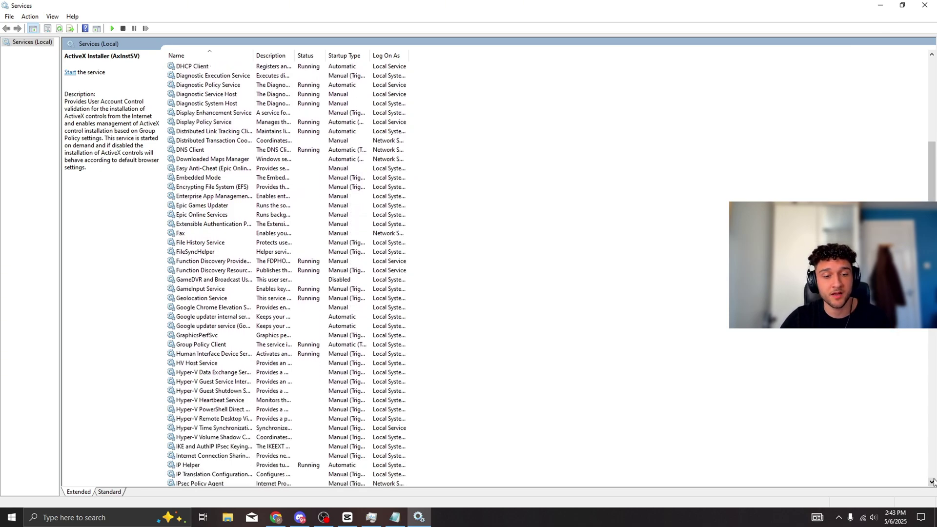
click(933, 482)
click(932, 482)
click(932, 482)
click(932, 482)
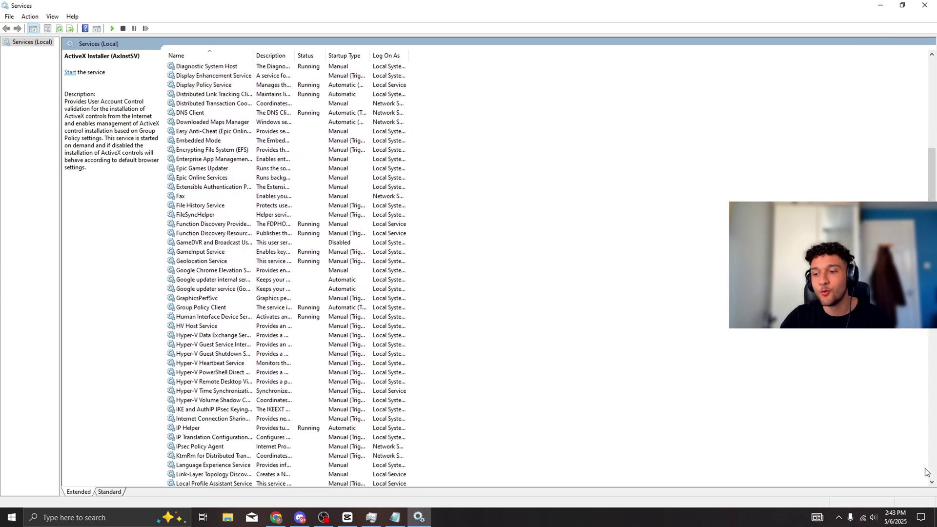
click(933, 482)
click(932, 483)
click(933, 482)
click(933, 482)
click(933, 481)
click(932, 482)
click(932, 482)
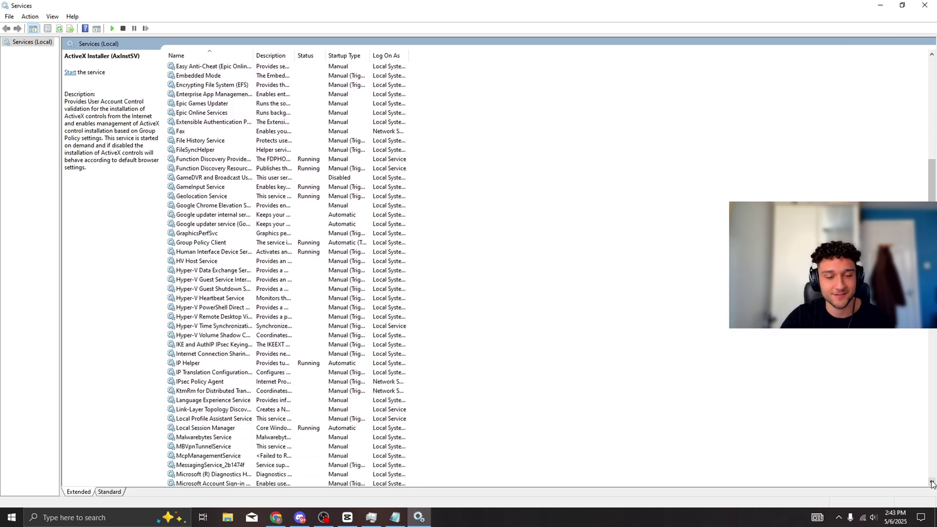
click(933, 484)
click(932, 483)
click(933, 484)
click(933, 483)
click(932, 483)
click(933, 484)
click(932, 484)
click(933, 484)
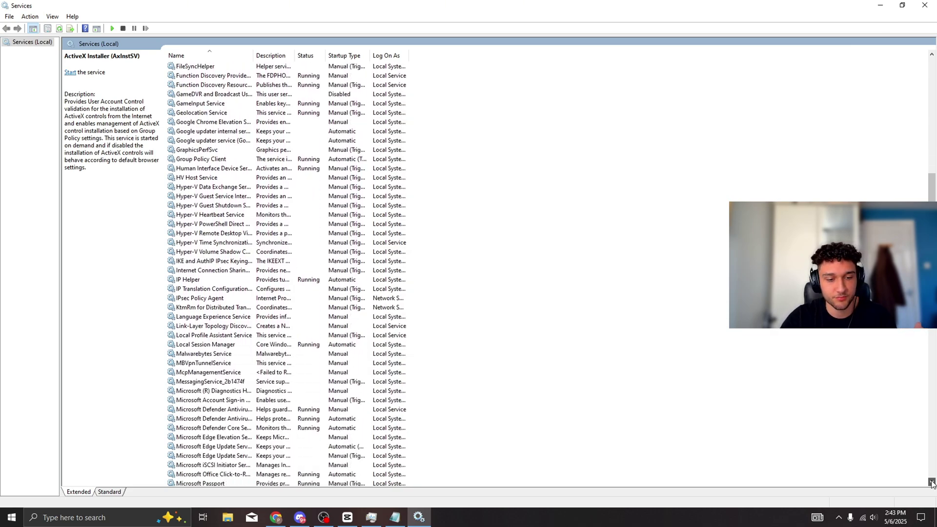
click(932, 484)
click(932, 483)
click(933, 483)
click(932, 484)
click(932, 483)
click(933, 484)
click(932, 484)
click(932, 483)
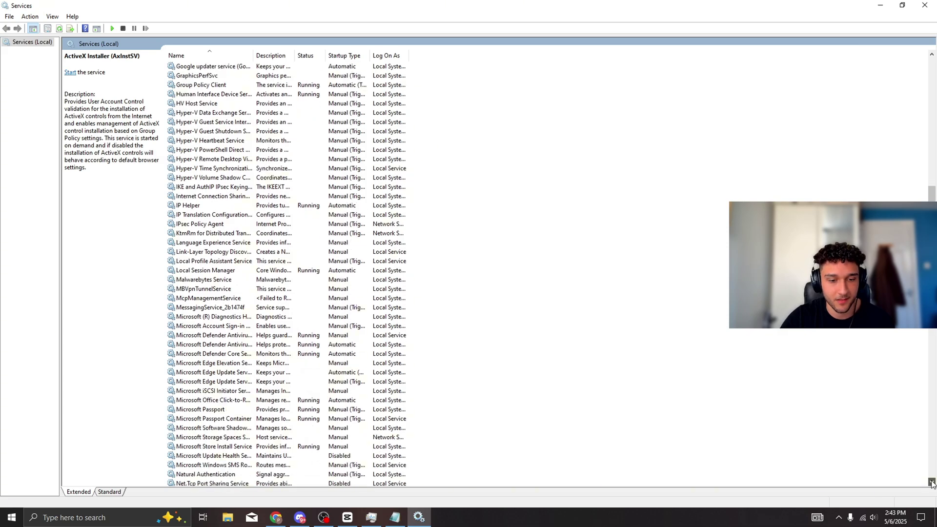
click(932, 483)
click(933, 483)
click(932, 483)
click(933, 484)
click(932, 483)
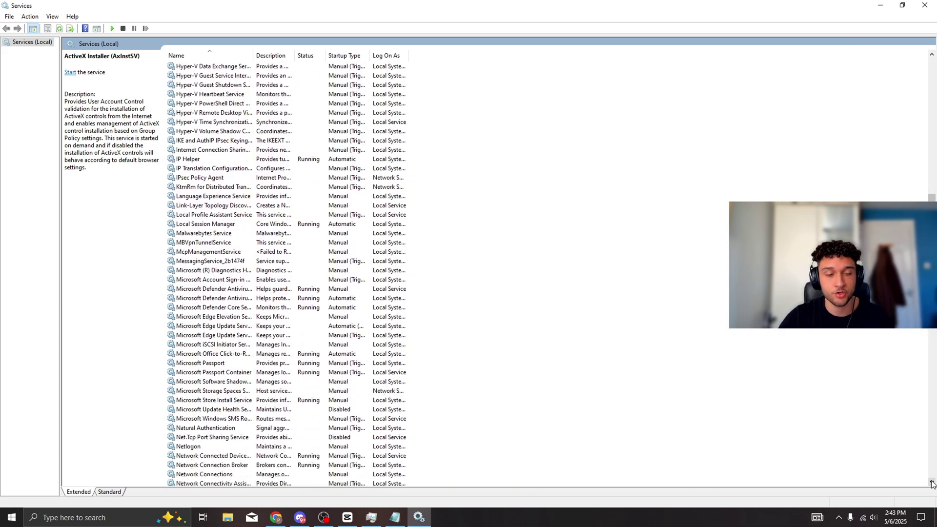
click(932, 484)
click(933, 484)
click(932, 483)
click(932, 483)
click(932, 483)
click(933, 484)
click(933, 483)
click(932, 484)
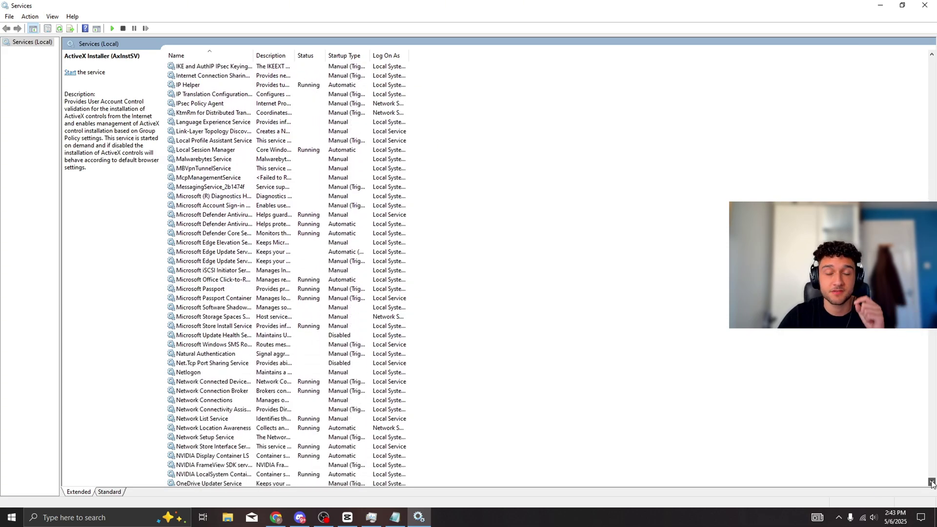
click(932, 484)
click(933, 484)
click(932, 483)
click(932, 484)
click(933, 483)
click(932, 483)
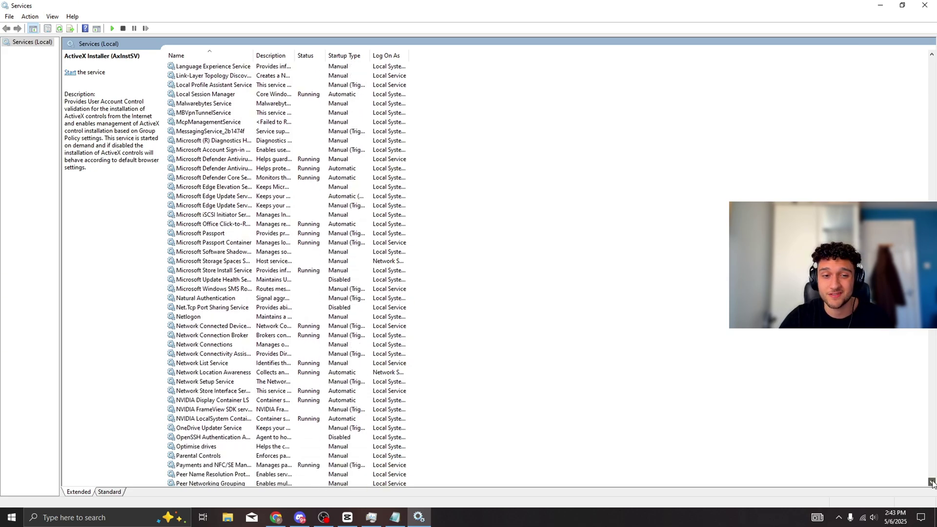
click(932, 483)
click(932, 483)
click(931, 483)
click(933, 484)
click(932, 483)
click(932, 483)
click(933, 484)
click(933, 483)
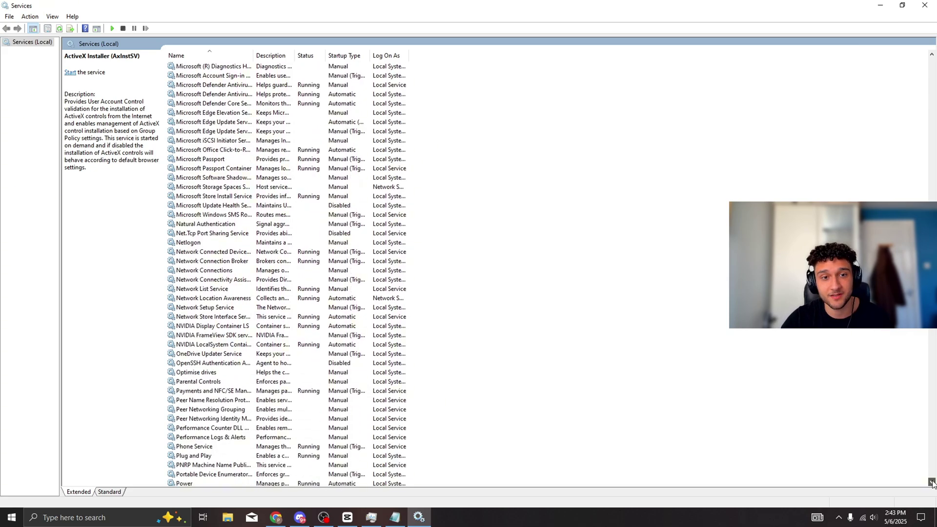
click(933, 484)
click(933, 483)
click(932, 484)
click(932, 483)
click(932, 484)
click(933, 483)
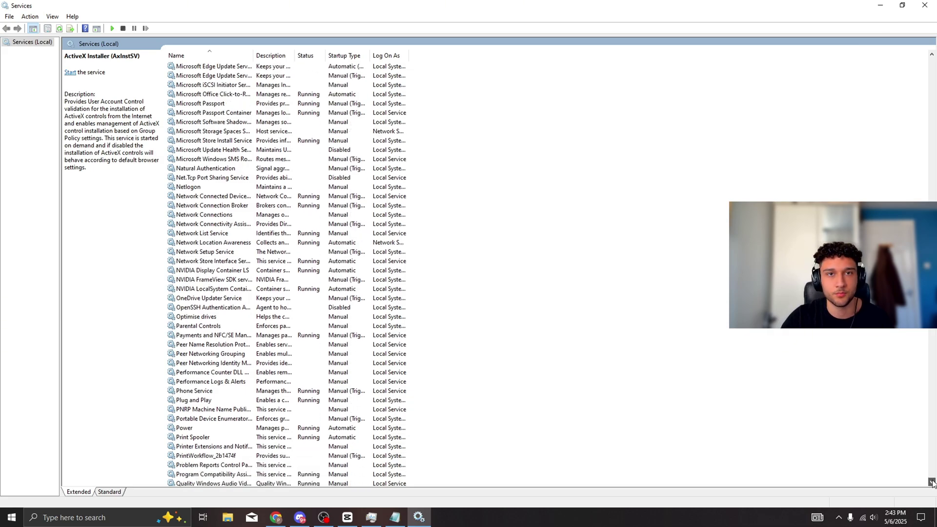
click(932, 483)
click(933, 484)
click(932, 483)
click(933, 483)
click(932, 484)
click(932, 483)
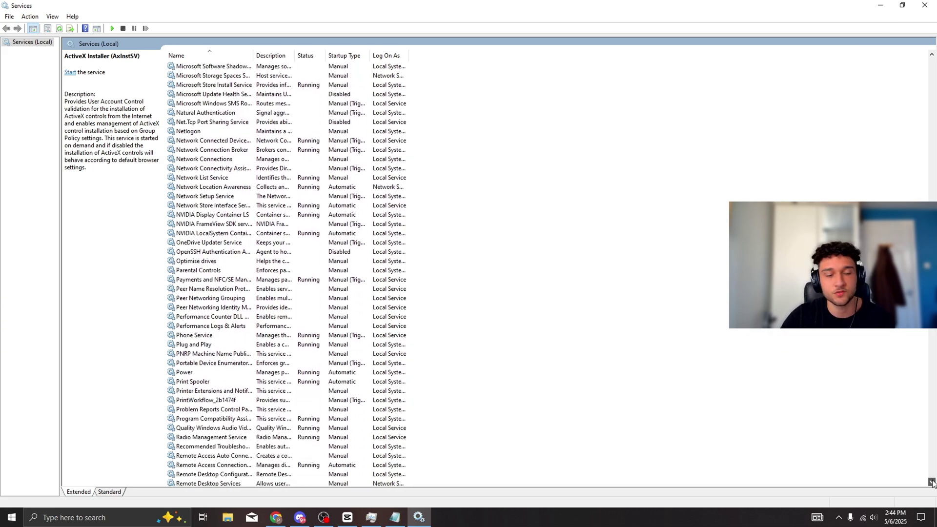
click(932, 484)
click(932, 484)
click(932, 483)
click(933, 483)
click(932, 484)
click(933, 484)
click(932, 483)
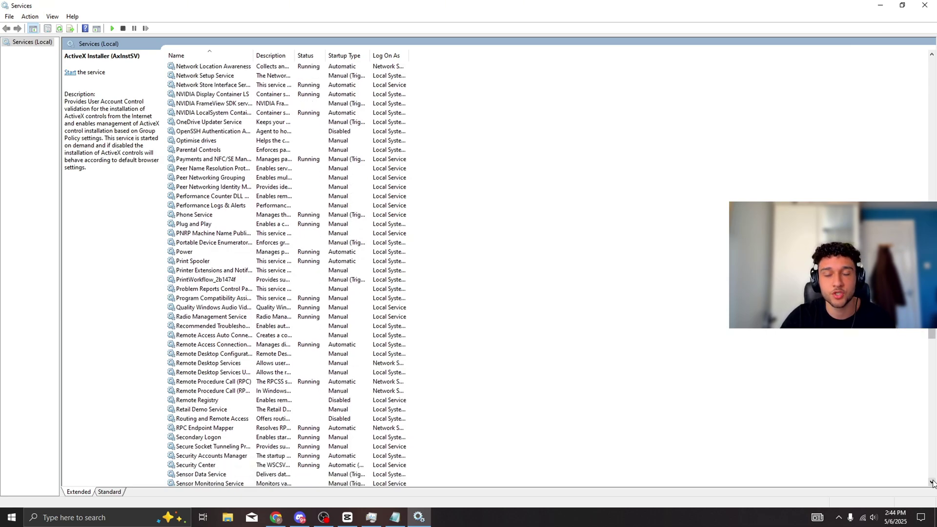
click(932, 484)
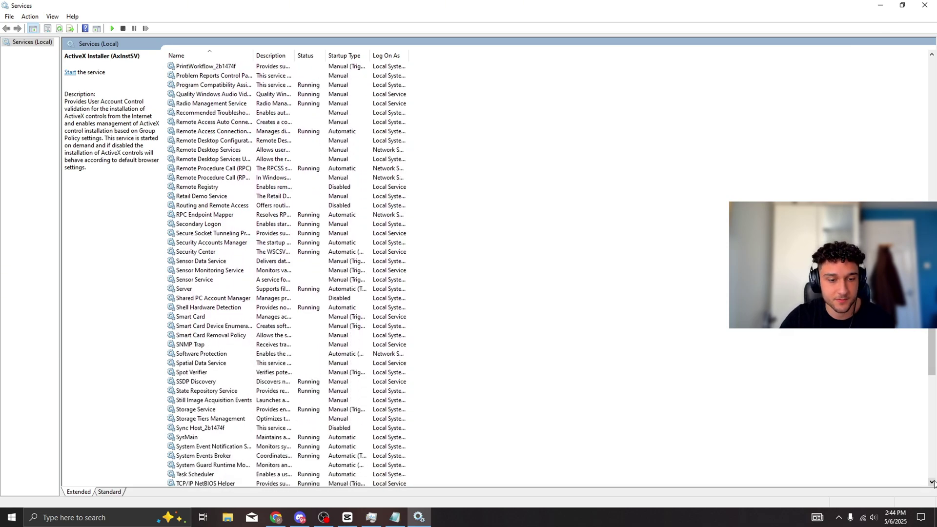
click(932, 484)
click(933, 483)
click(932, 483)
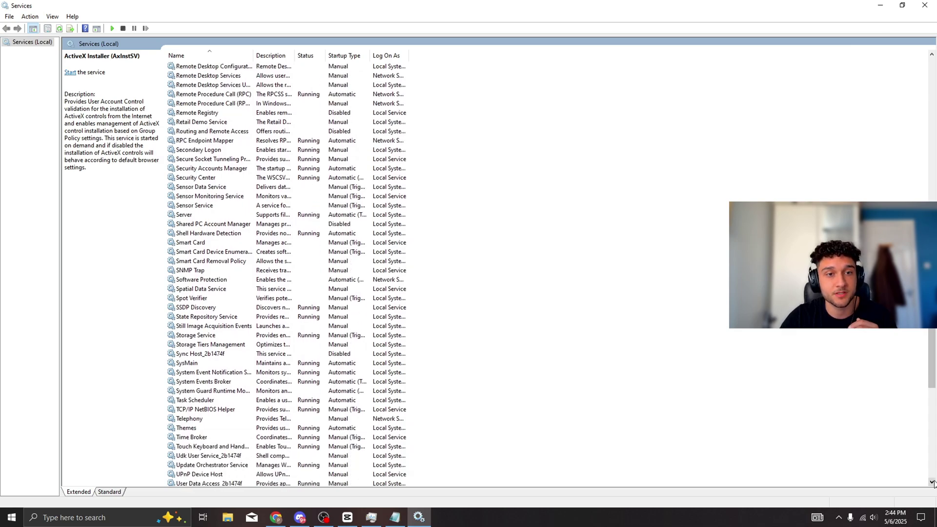
click(932, 483)
click(932, 483)
click(932, 483)
click(932, 484)
click(932, 483)
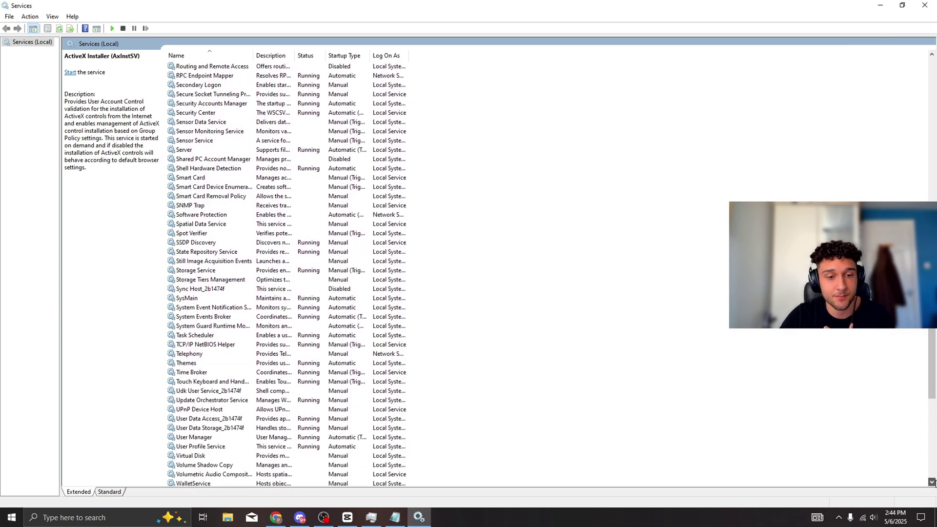
click(933, 483)
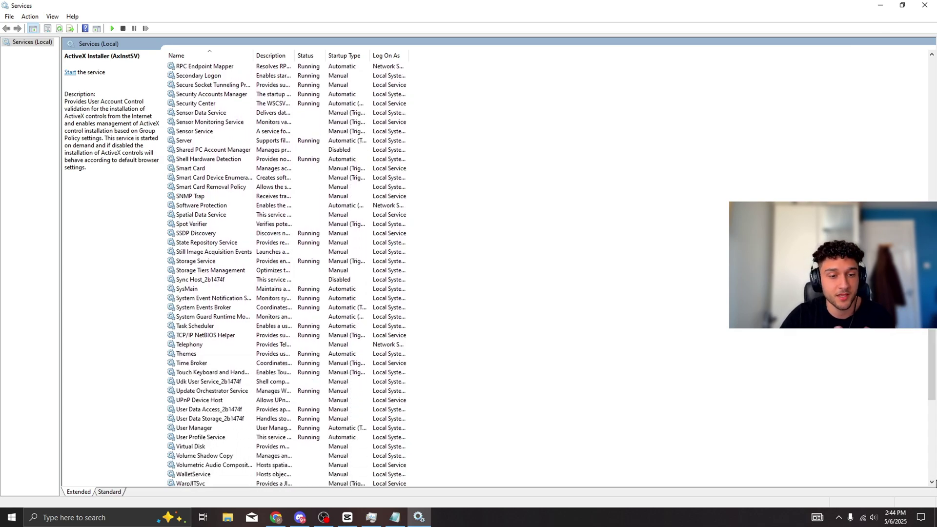
click(933, 483)
click(932, 484)
click(932, 483)
click(932, 484)
click(933, 484)
click(932, 484)
click(932, 483)
click(932, 484)
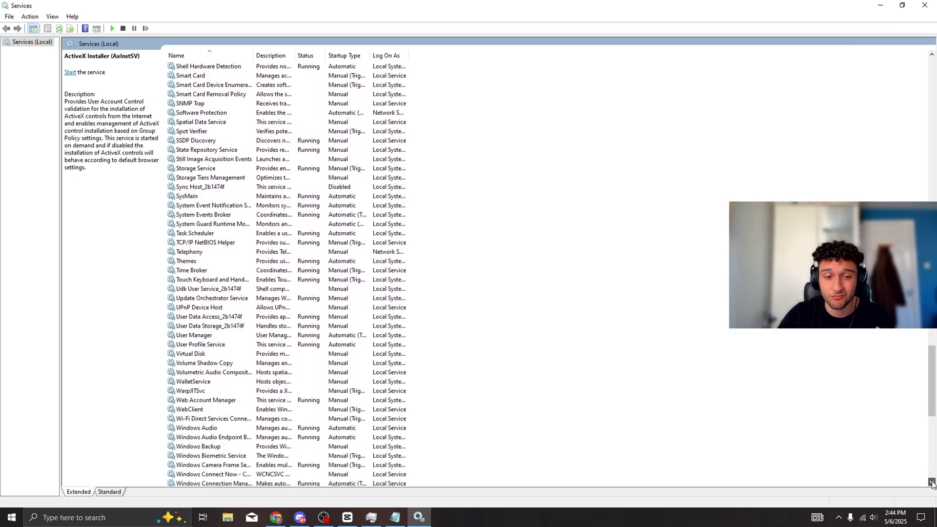
click(932, 484)
click(932, 484)
click(932, 483)
click(933, 483)
click(932, 483)
click(932, 483)
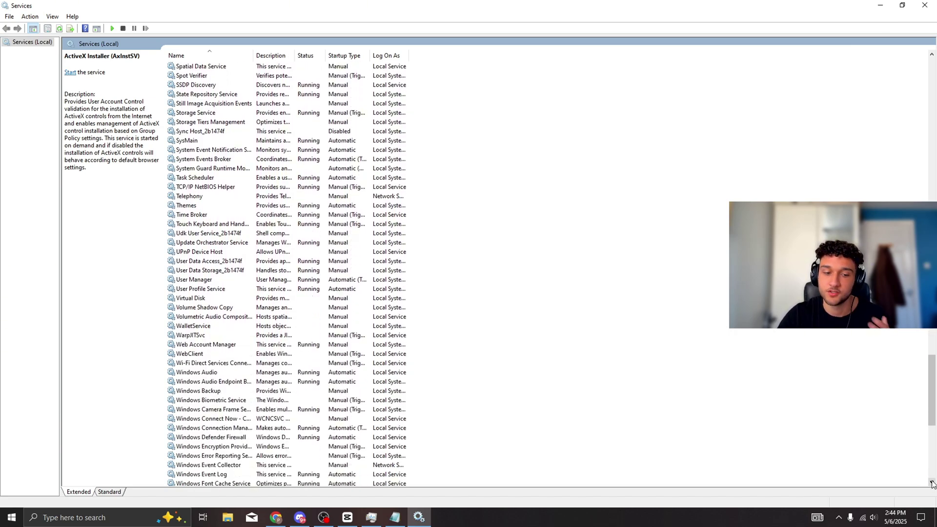
click(932, 483)
click(933, 484)
click(933, 484)
click(932, 484)
click(932, 484)
click(932, 484)
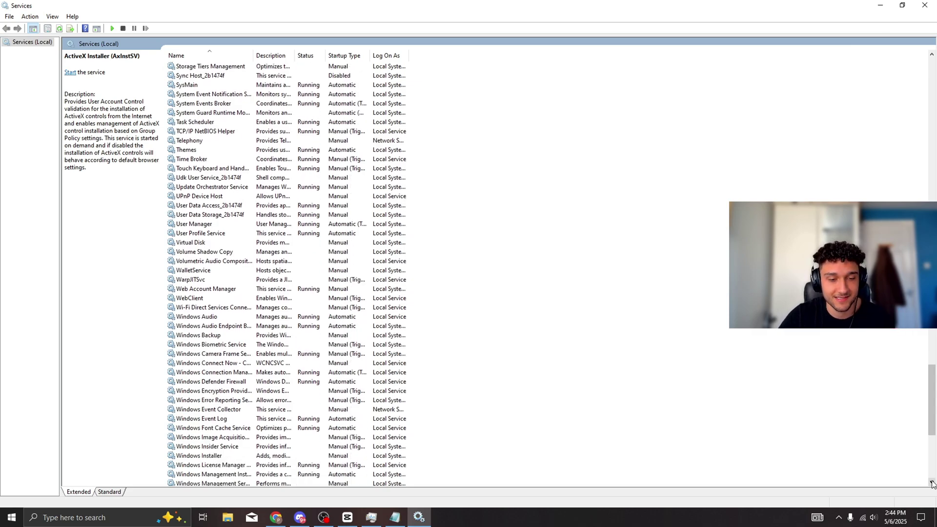
click(932, 484)
click(932, 484)
click(932, 484)
click(932, 483)
click(932, 484)
click(933, 483)
click(932, 483)
double_click(932, 484)
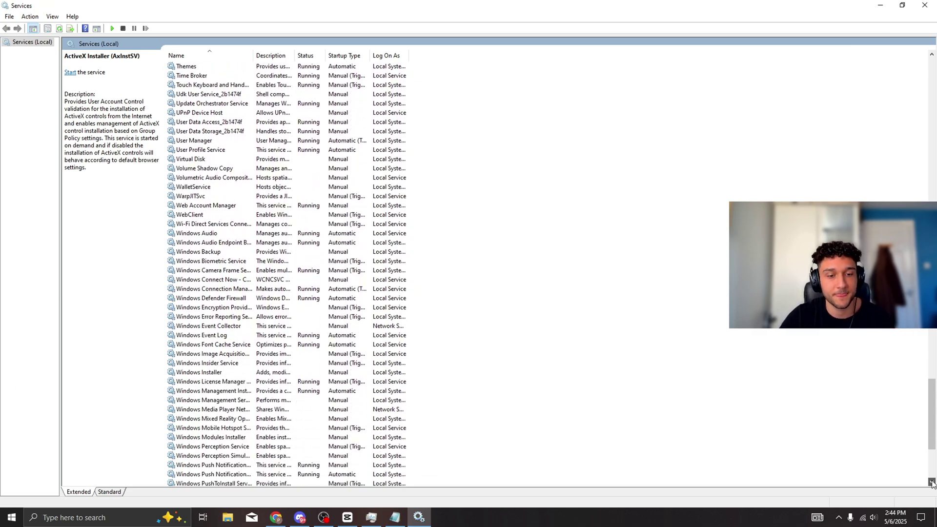
click(933, 483)
click(933, 483)
click(932, 484)
click(933, 483)
click(932, 484)
click(933, 484)
click(933, 484)
click(933, 484)
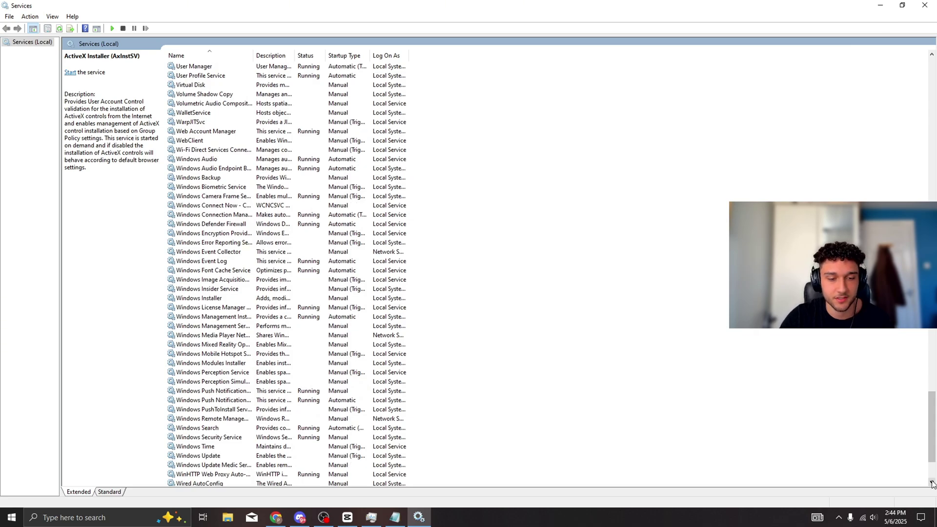
click(932, 483)
double_click(932, 484)
click(932, 484)
click(932, 483)
double_click(932, 483)
double_click(932, 483)
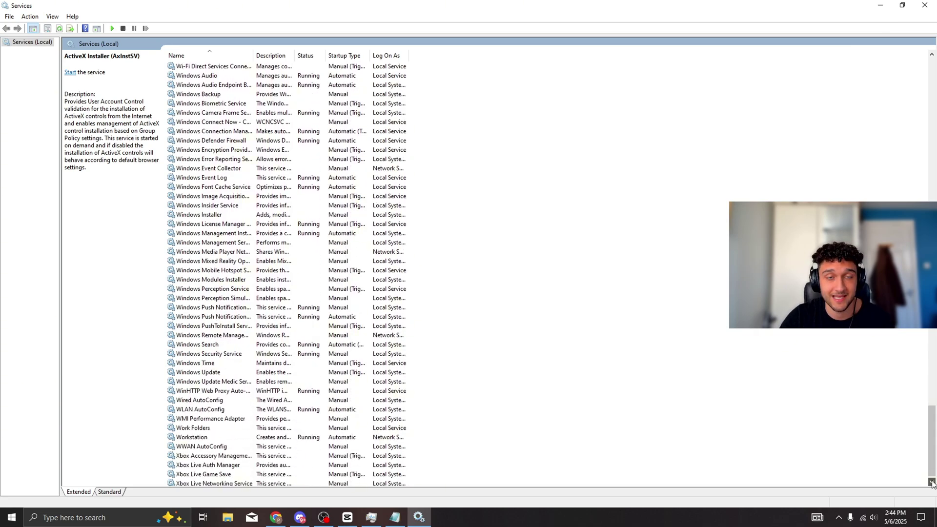
click(932, 484)
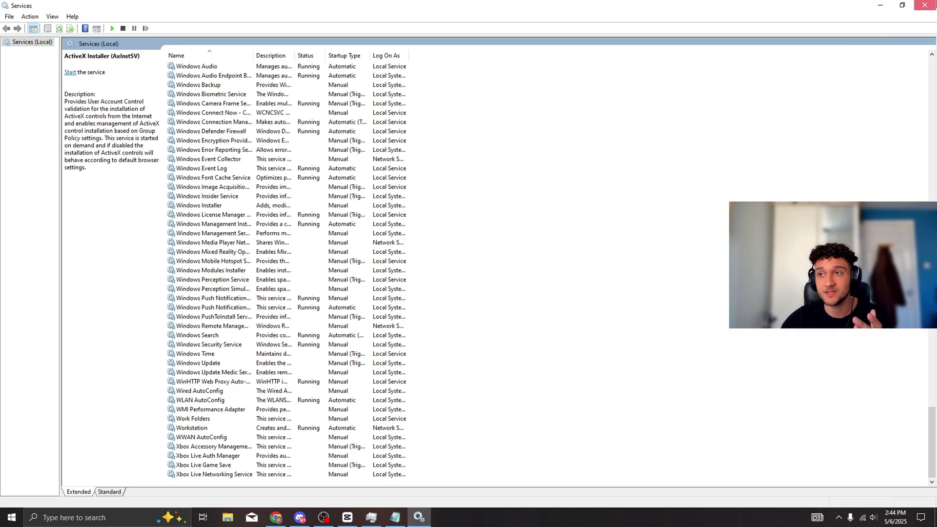
- Close the Services console and Task Manager, returning to the desktop
click(925, 5)
click(925, 6)
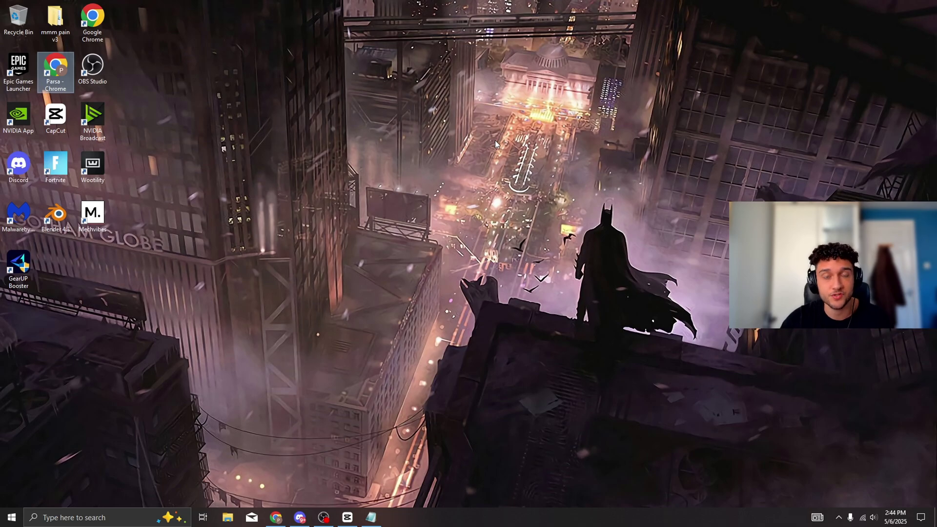
click(726, 139)
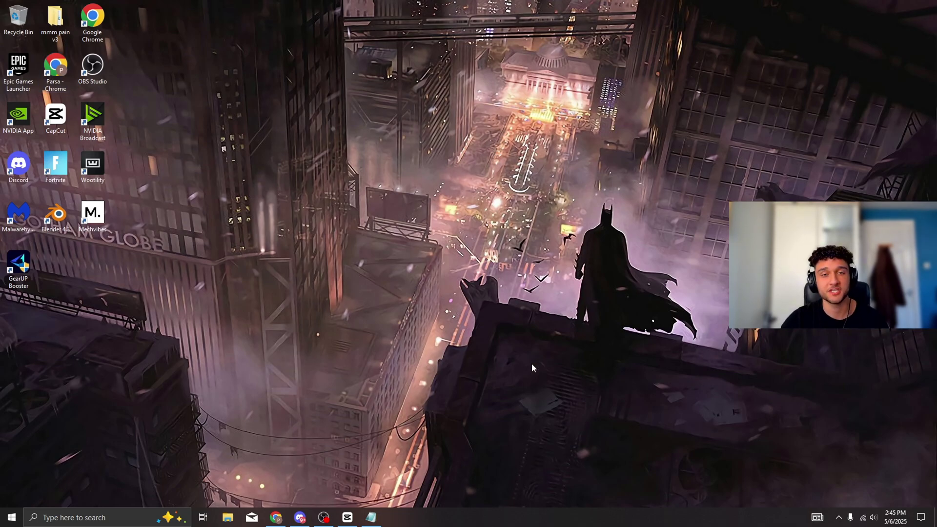
- Review Task Manager's Startup apps, confirming only NVIDIA Broadcast is enabled, then close it
right_click(439, 518)
click(459, 483)
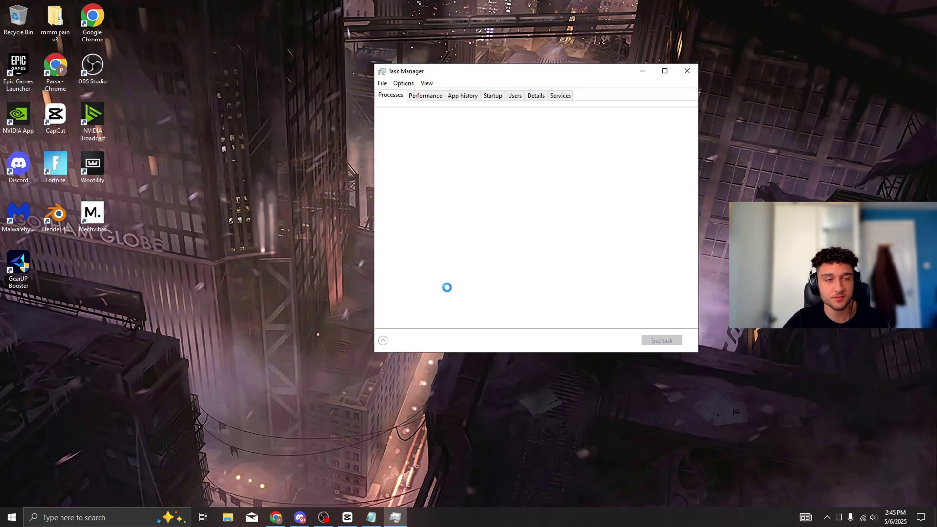
click(494, 96)
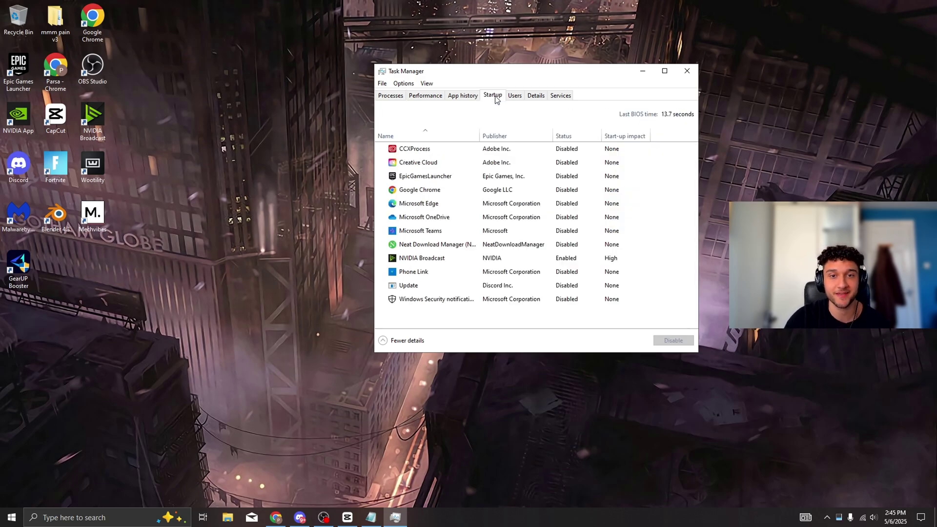
click(665, 72)
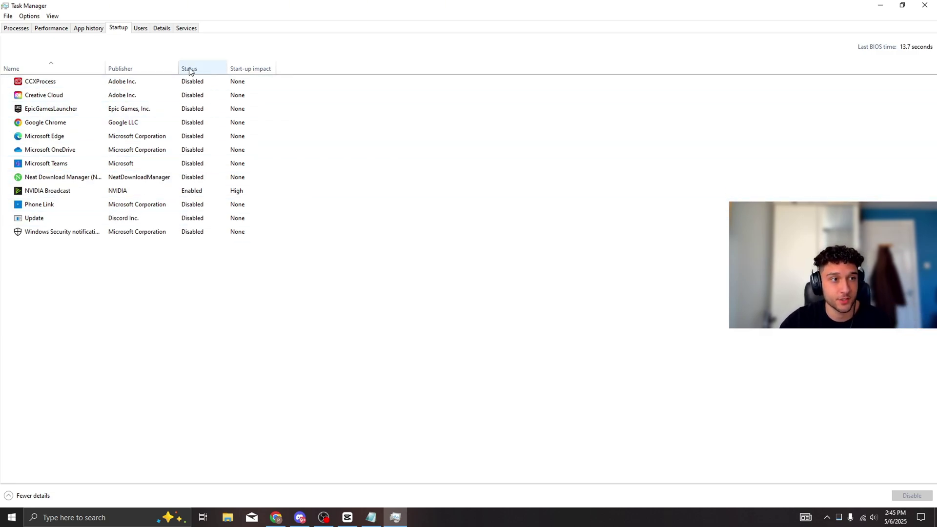
right_click(180, 82)
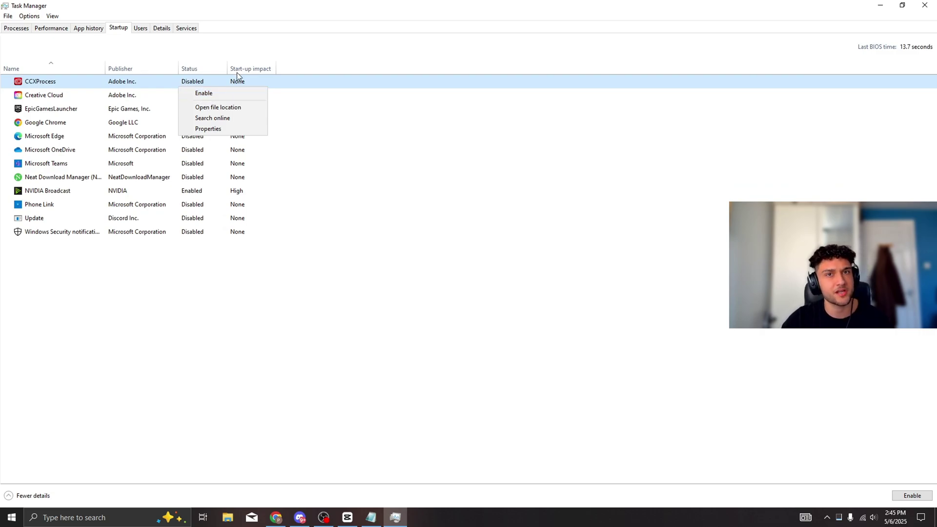
click(440, 136)
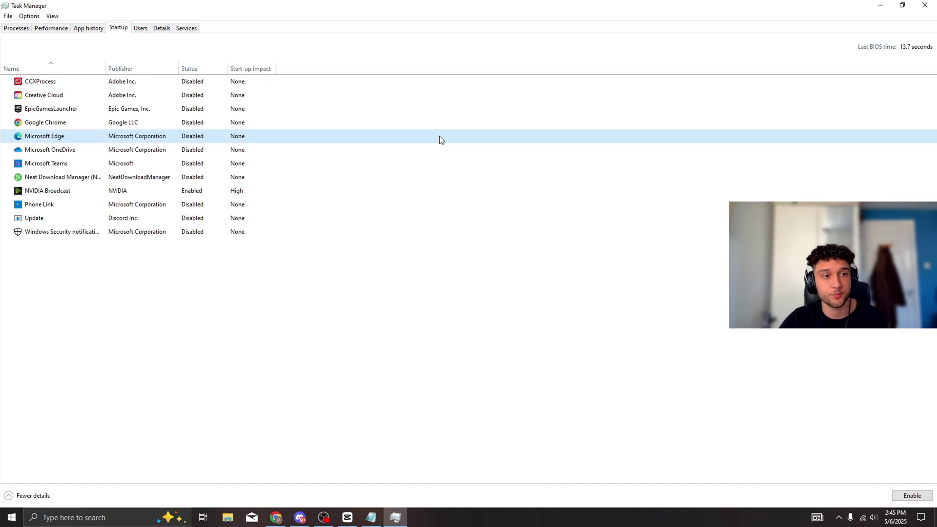
click(50, 28)
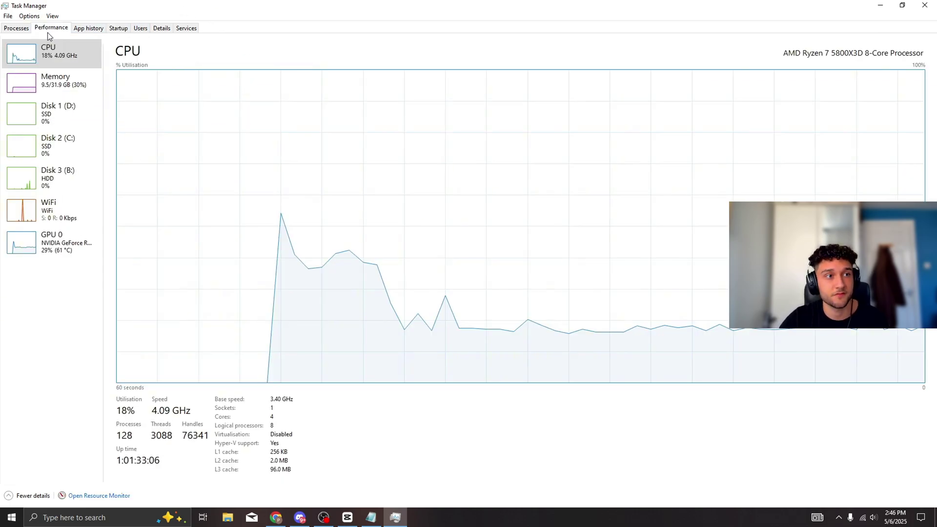
click(925, 5)
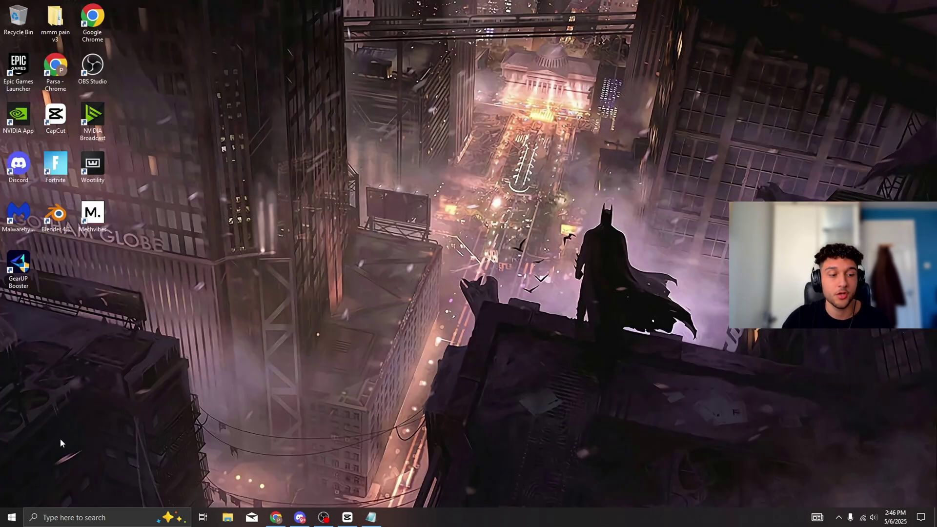
- Search 'back' to reach Background apps, confirm every app's toggle is Off, then close Settings
key(super+s)
text(back)
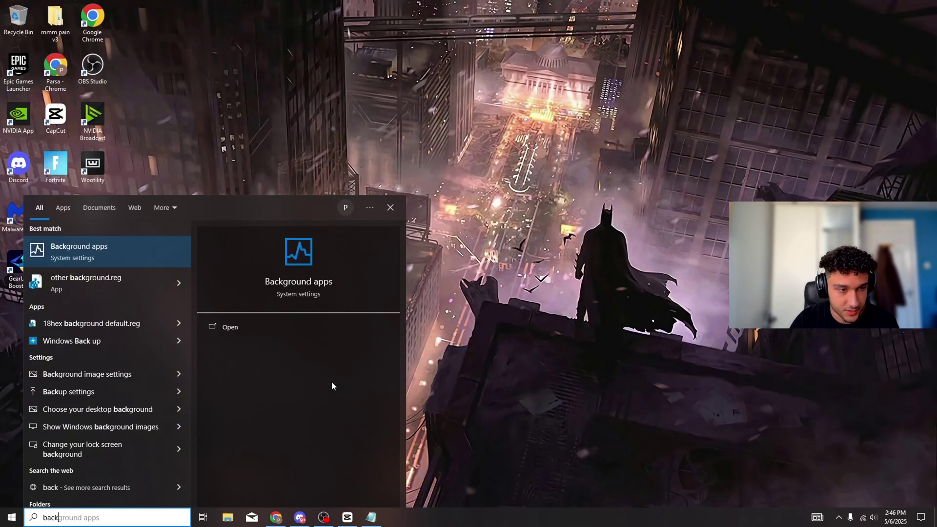
click(142, 254)
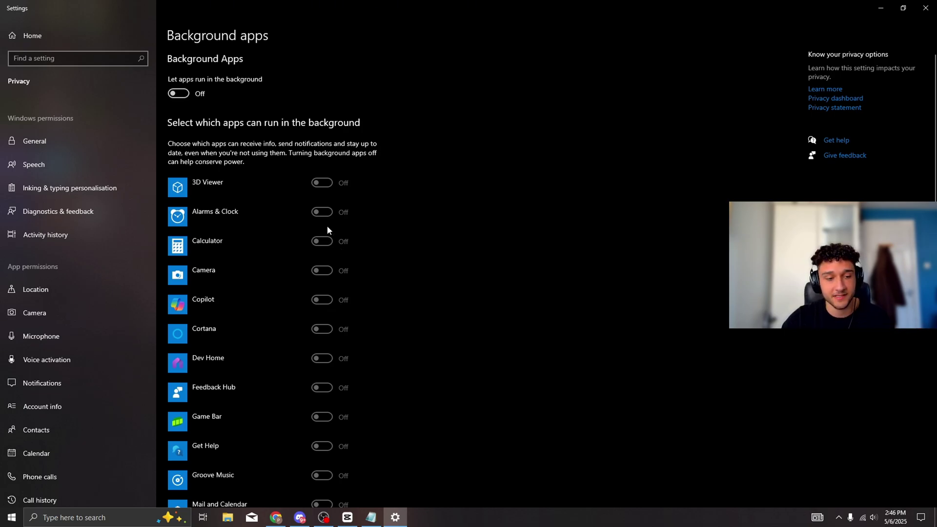
scroll(326, 228, down, 3)
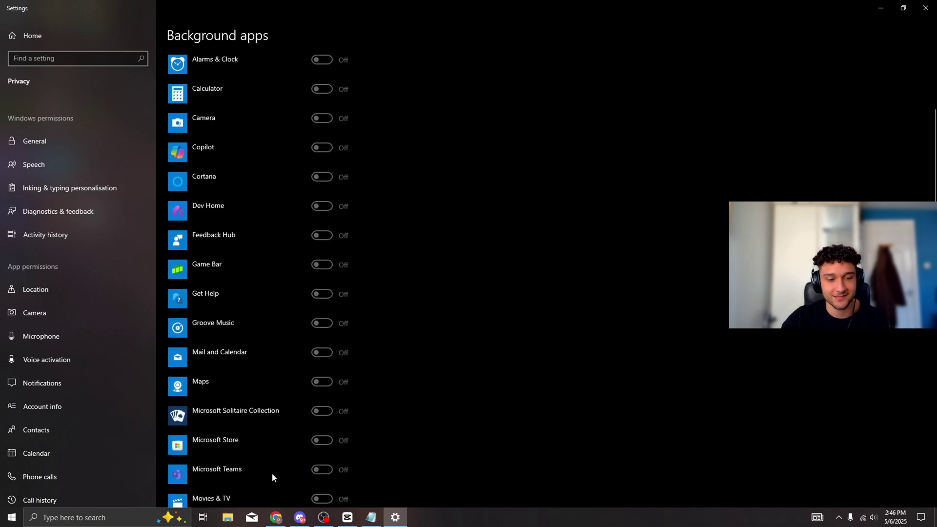
scroll(264, 455, up, 3)
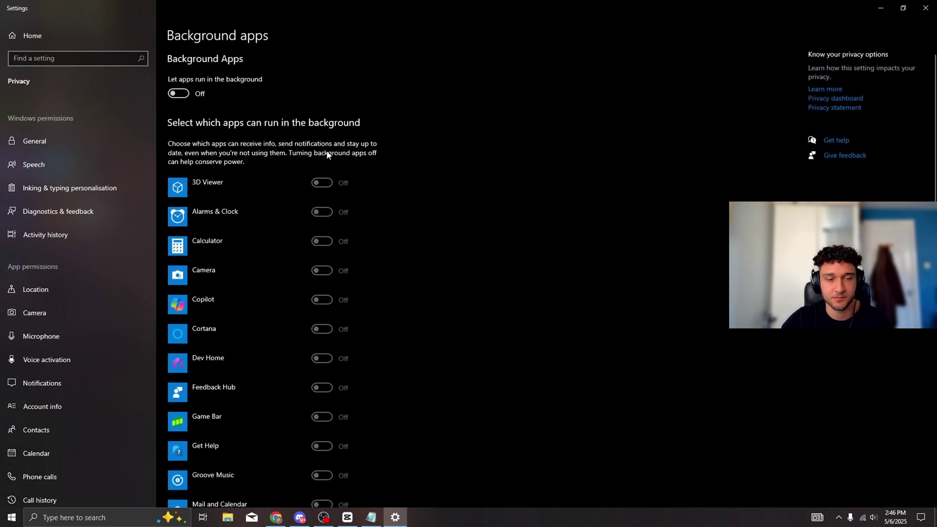
scroll(314, 178, down, 14)
scroll(271, 397, up, 14)
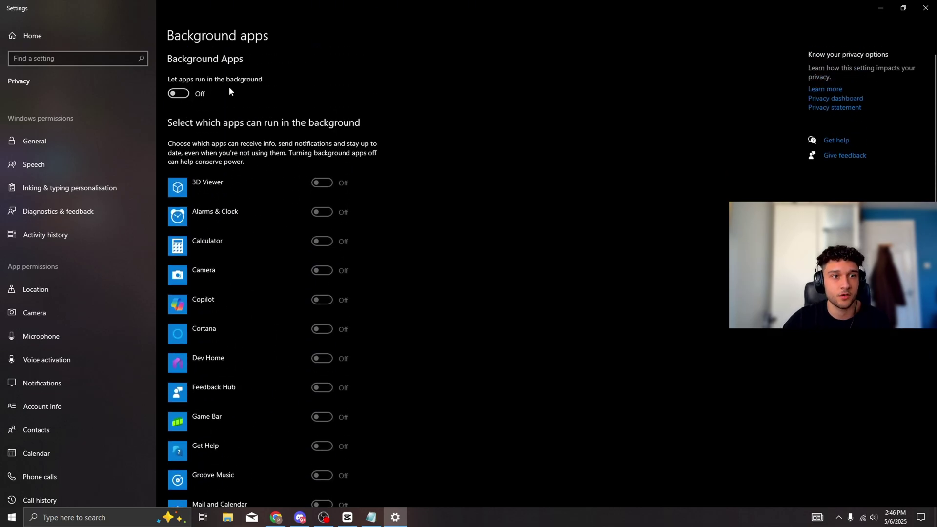
click(926, 7)
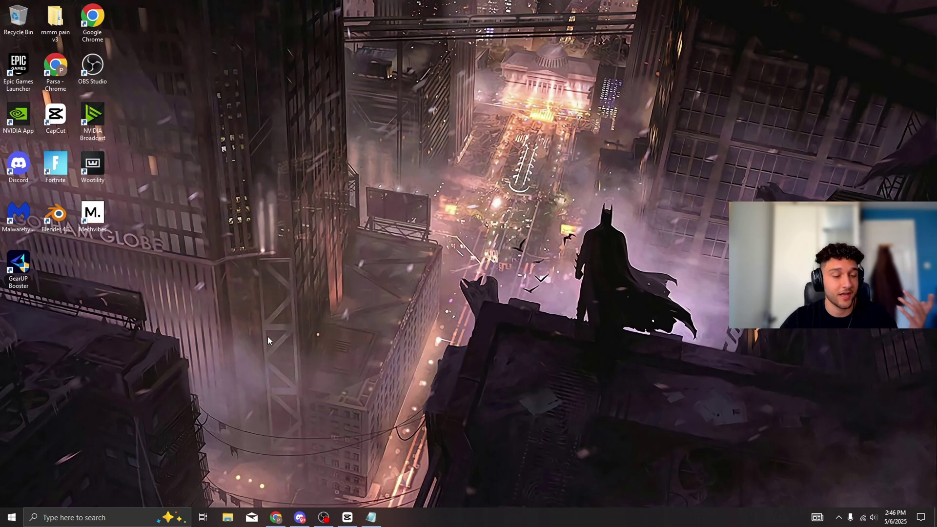
- Open Task Manager from the taskbar and view the CPU performance details
right_click(496, 515)
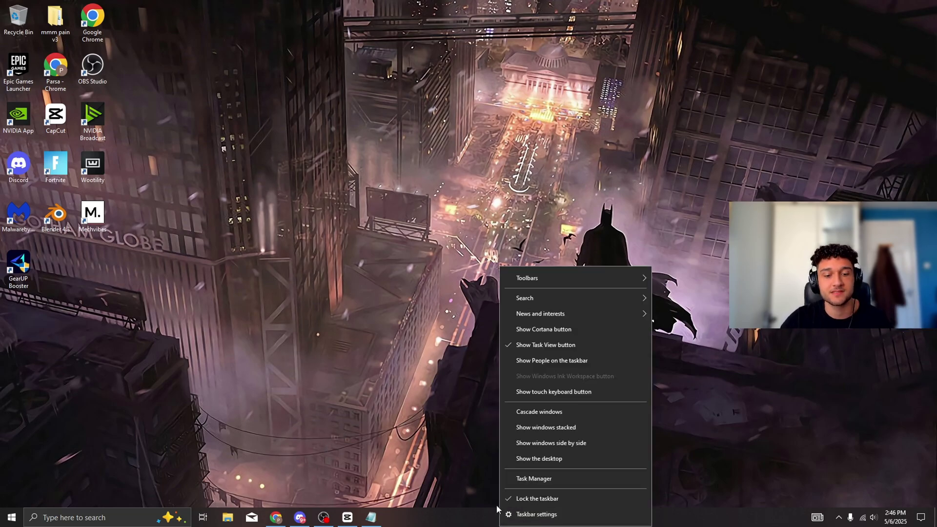
click(524, 476)
right_click(445, 150)
click(439, 97)
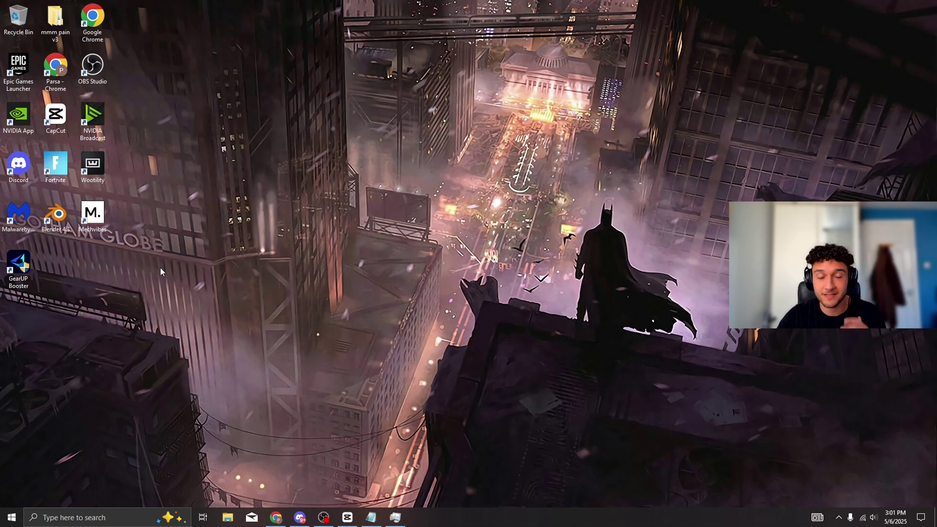
- Drag the GearUP Booster shortcut into the desktop icon grid below Blender
drag(19, 266, 317, 166)
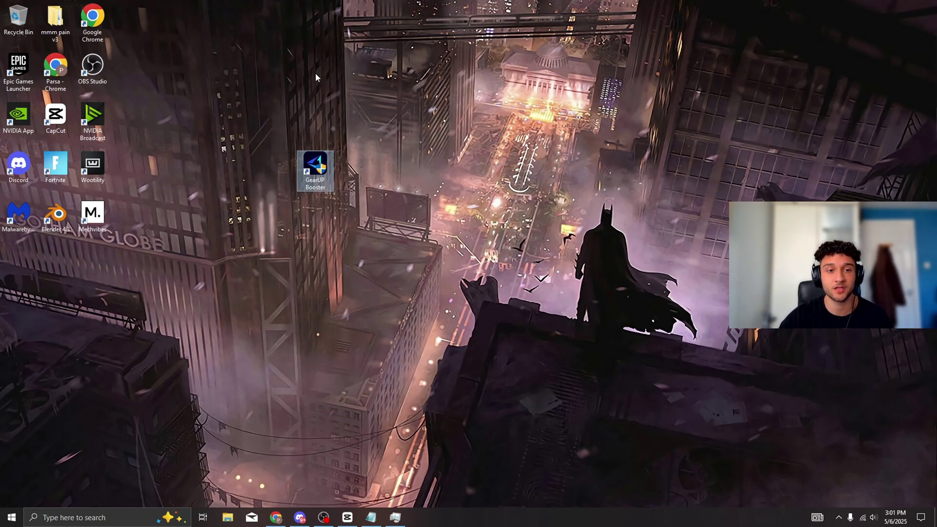
click(319, 160)
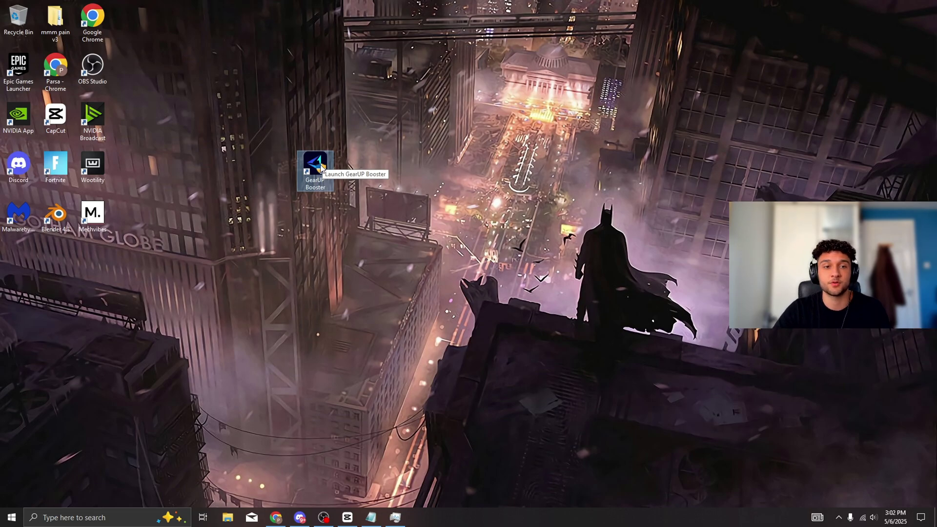
drag(320, 166, 64, 269)
click(335, 198)
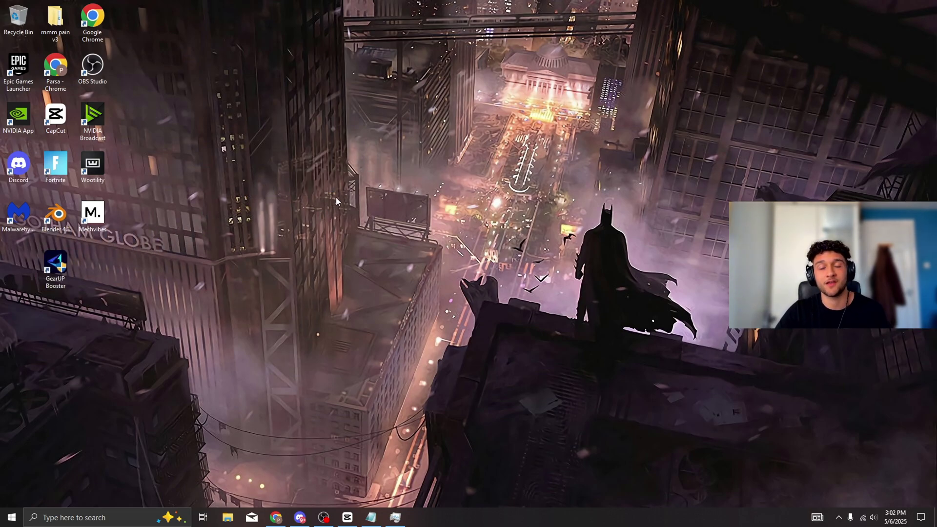